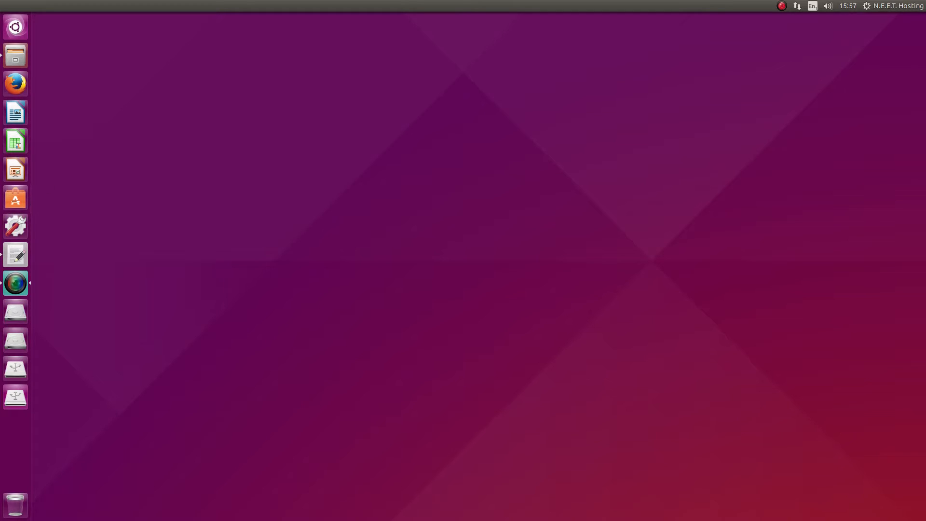
Search Ubuntu Software Centre for wine and install Wine Windows Program Loader and PlayOnLinux, authenticating with the account password.
left_click(19, 198)
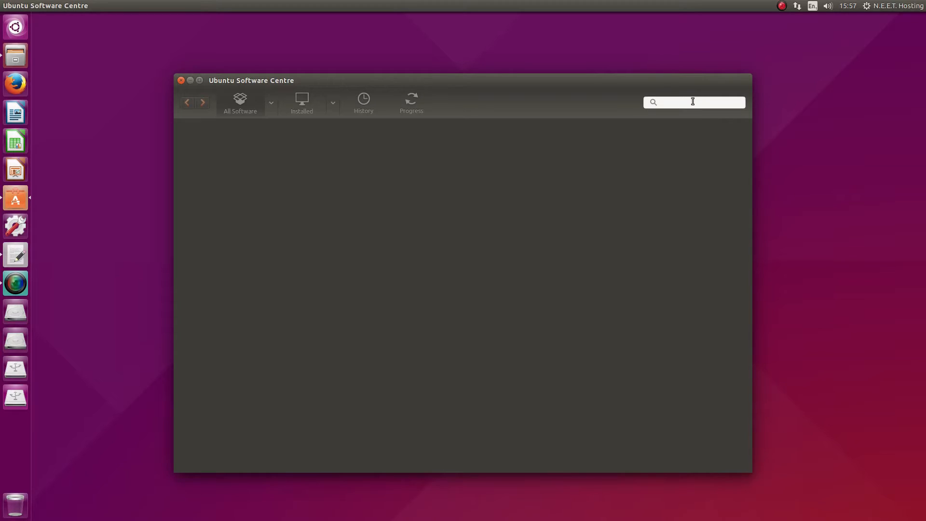
type("wine")
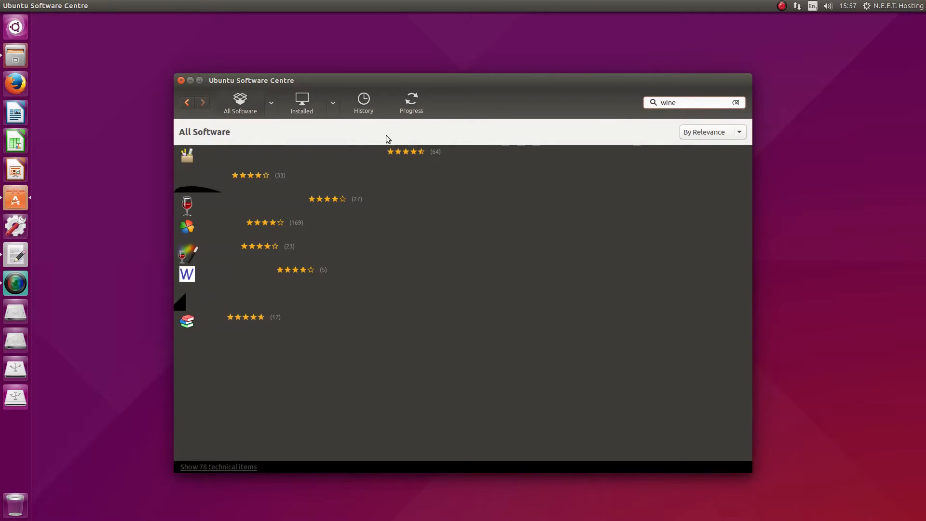
left_click(246, 204)
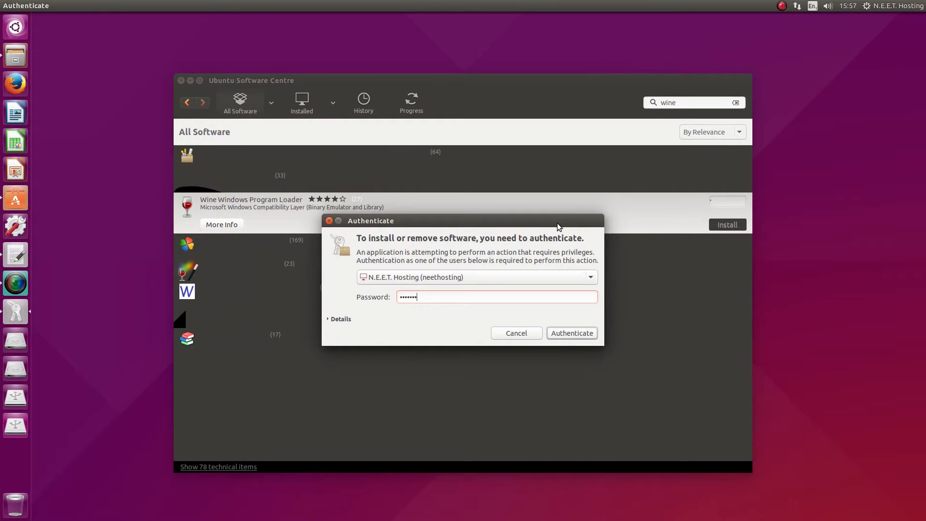
type("•••••••")
left_click(569, 332)
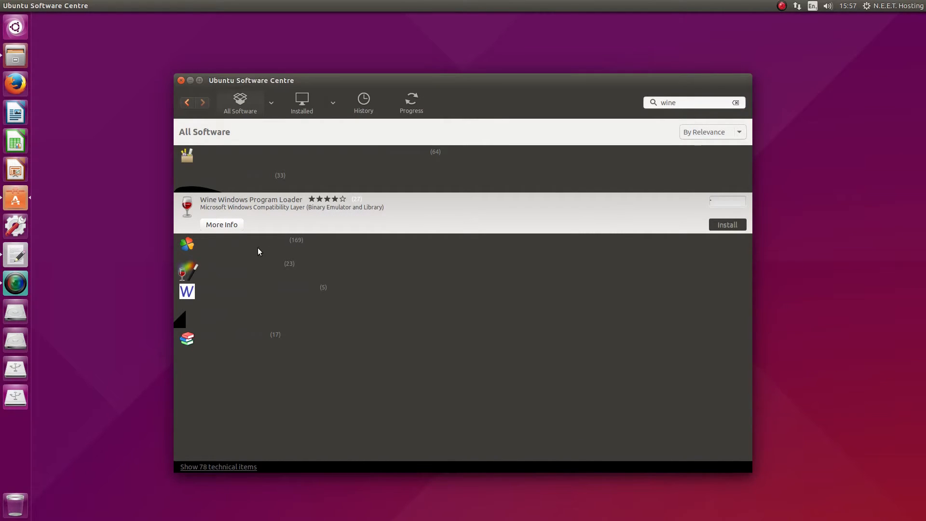
left_click(232, 244)
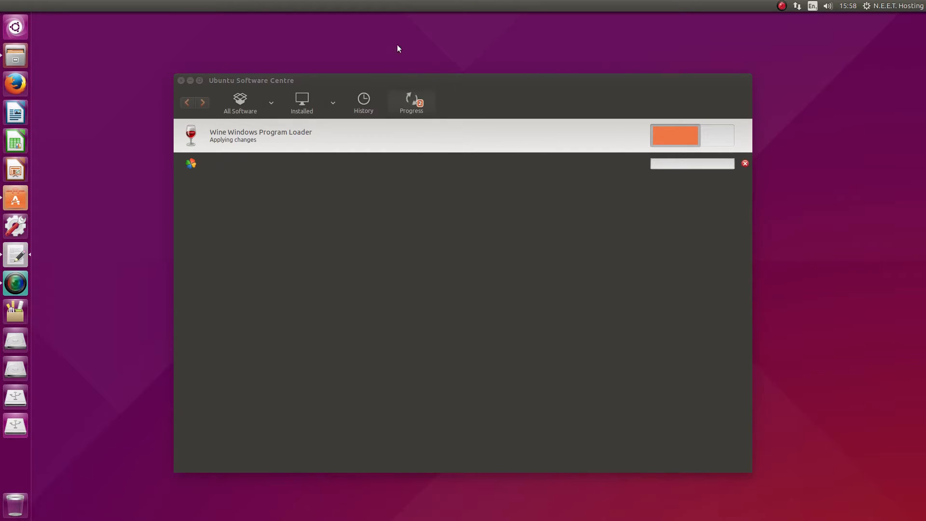
left_click(28, 86)
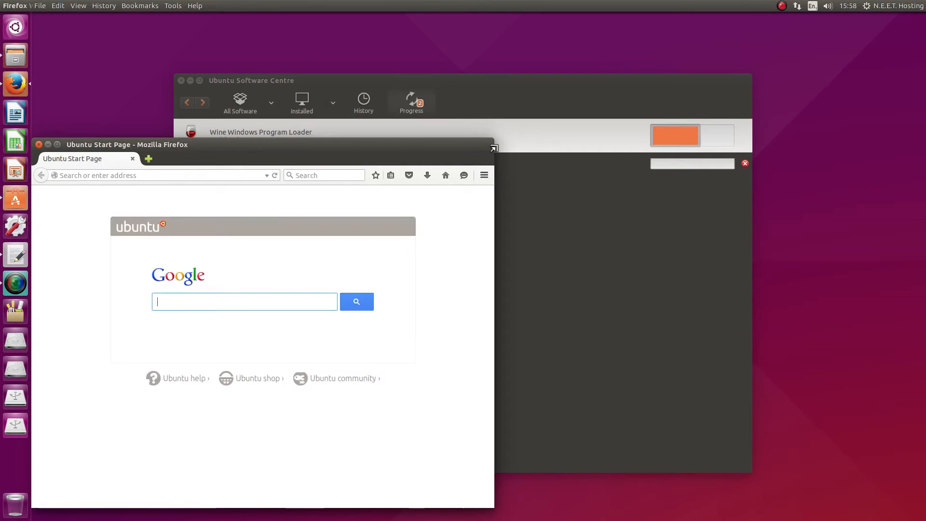
left_click_drag(494, 139, 874, 123)
left_click(510, 149)
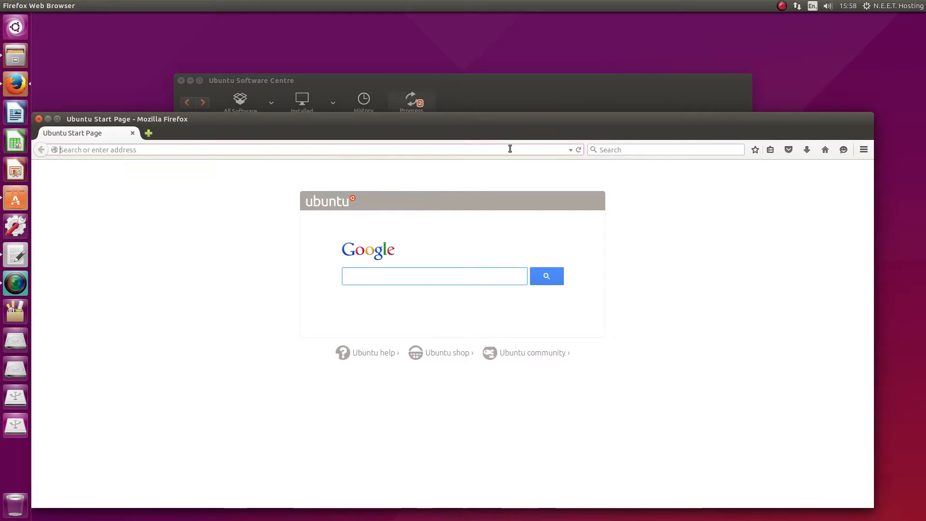
type("http://www.arcgames.com/download?lang=en&game=pwi")
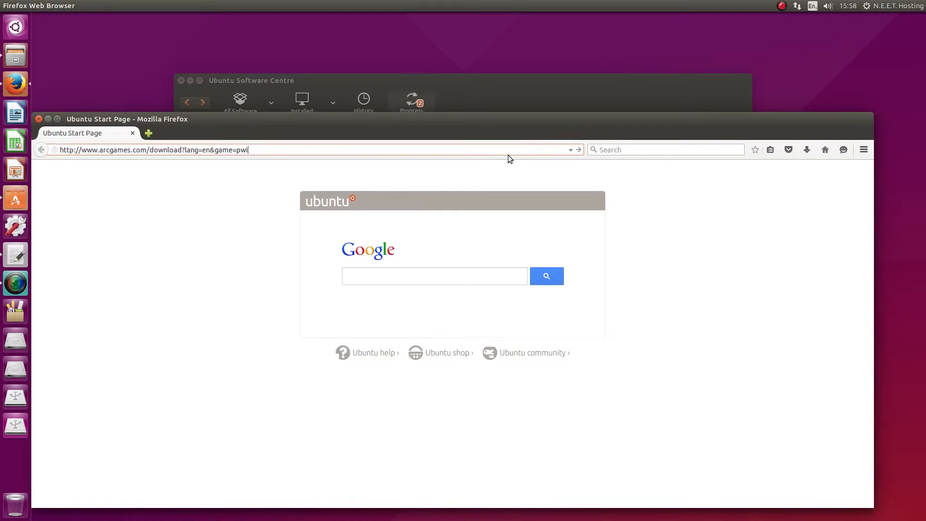
key("Return")
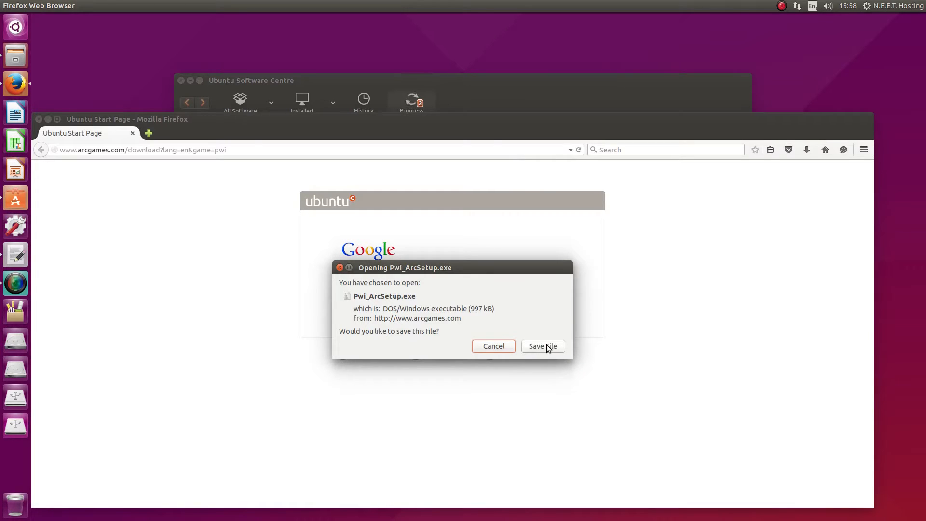
left_click(546, 345)
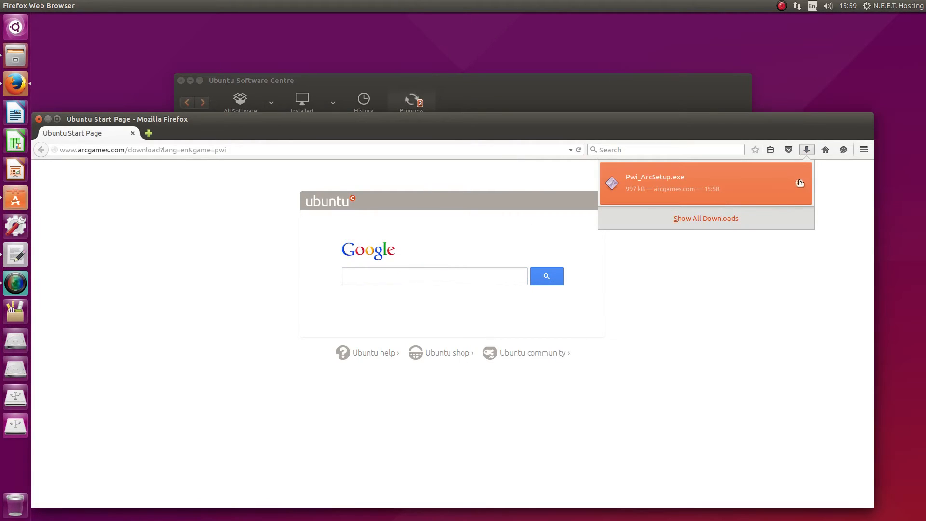
Show the downloaded Pwi_ArcSetup.exe in its Downloads folder and move the folder window higher on the desktop.
left_click(800, 183)
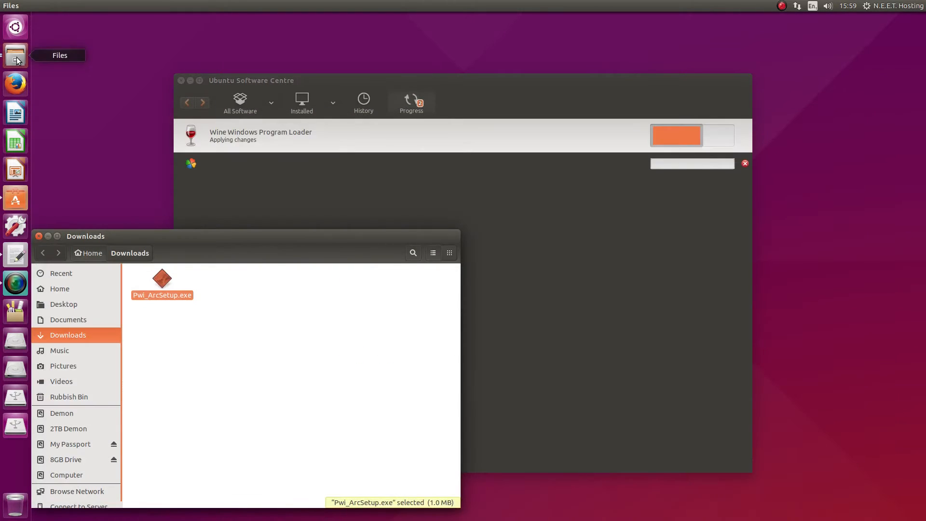
left_click_drag(217, 235, 219, 174)
left_click(177, 243)
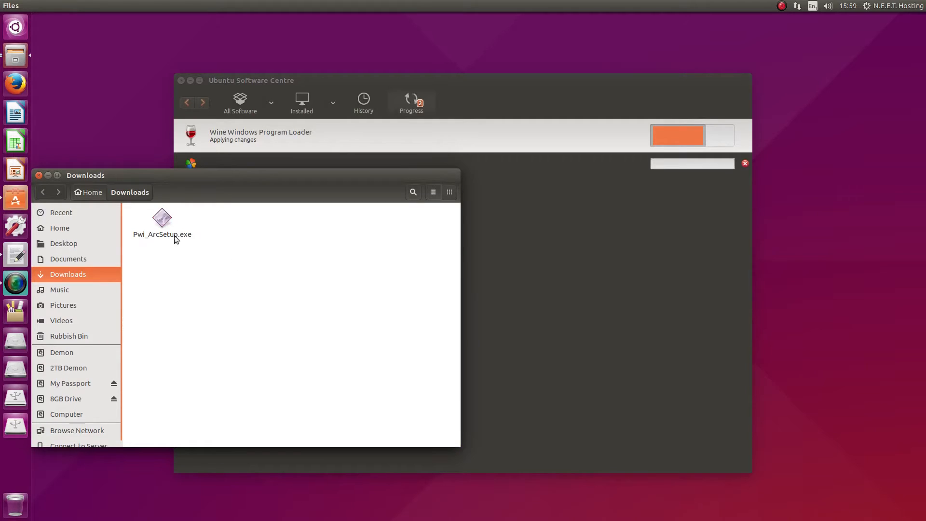
Check the installation progress in Ubuntu Software Centre and close it once both packages are installed.
left_click(517, 84)
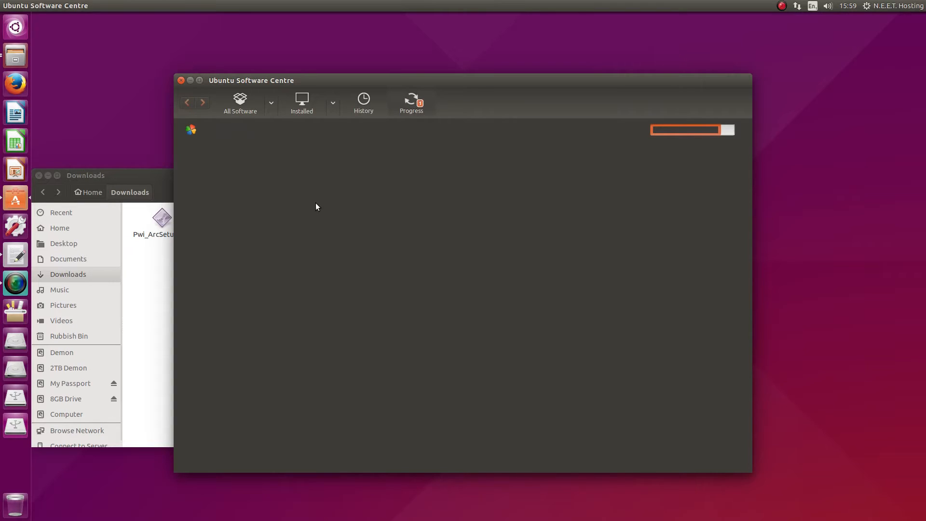
left_click(295, 138)
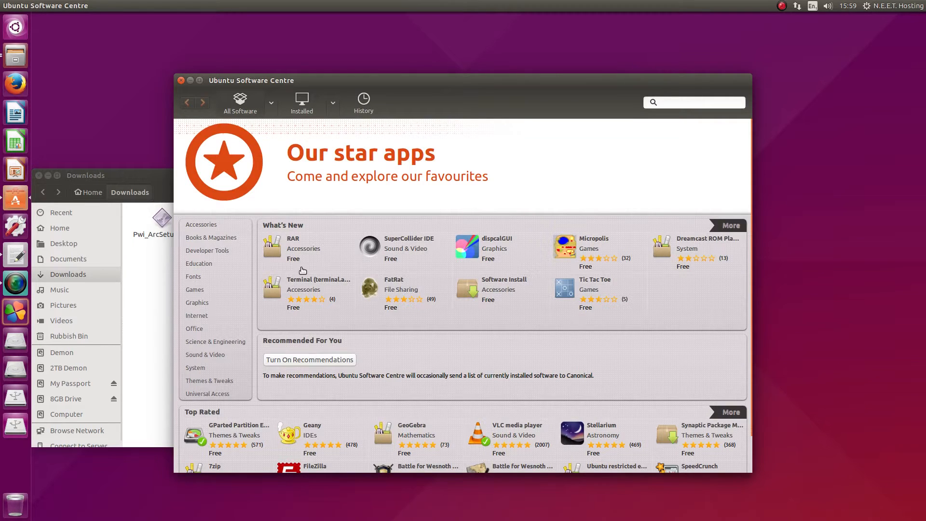
left_click(181, 80)
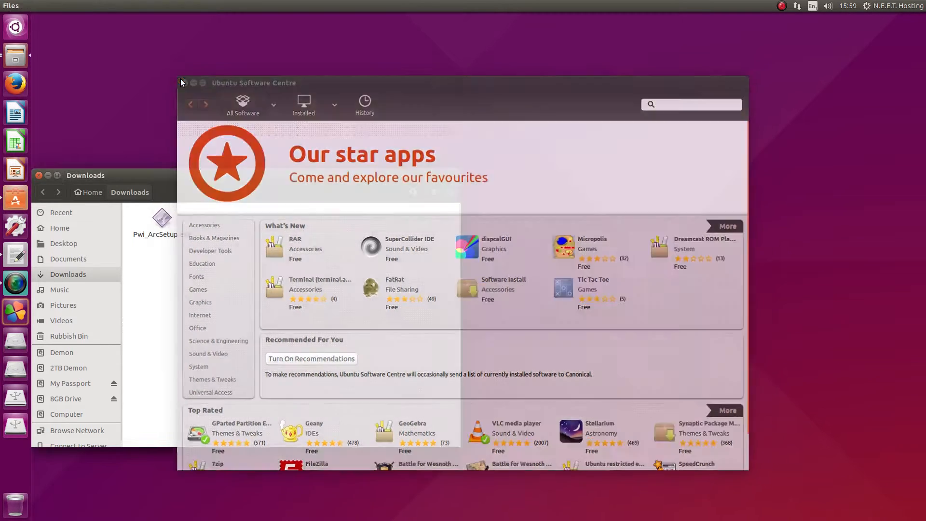
left_click_drag(175, 185, 312, 186)
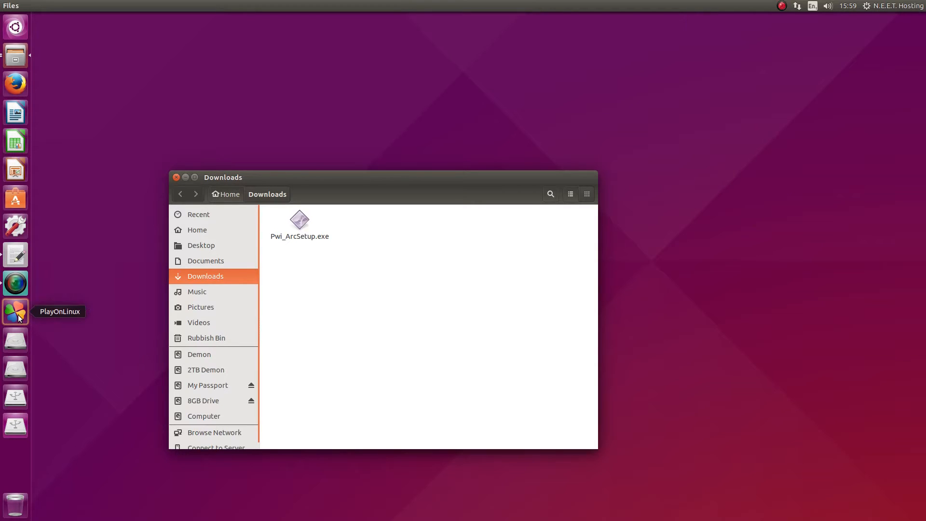
Launch PlayOnLinux and decline to send data for its compatibility database.
left_click(17, 313)
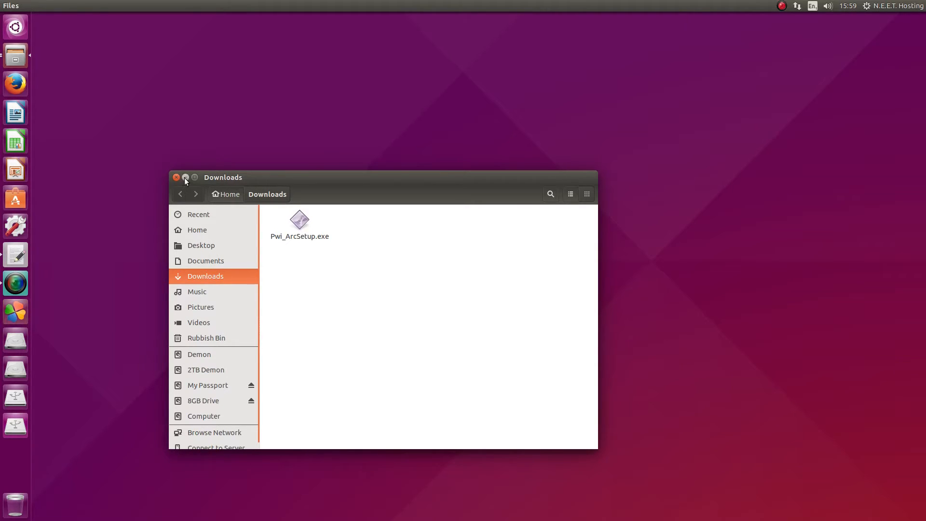
left_click_drag(246, 179, 143, 200)
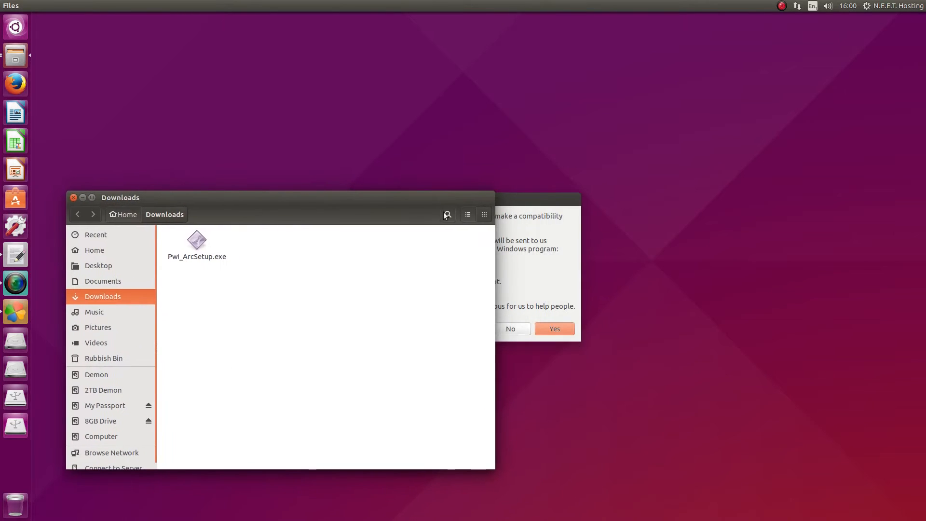
left_click(541, 206)
left_click_drag(541, 205, 434, 77)
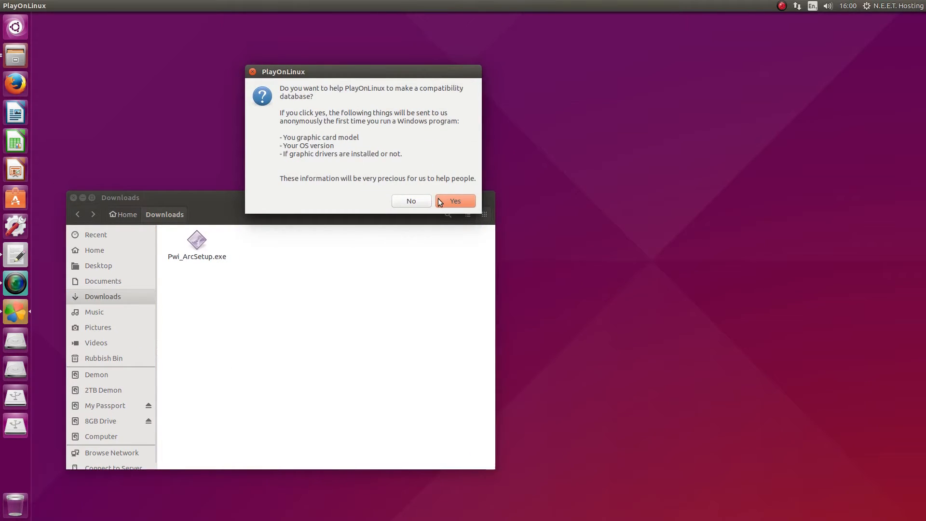
left_click(420, 198)
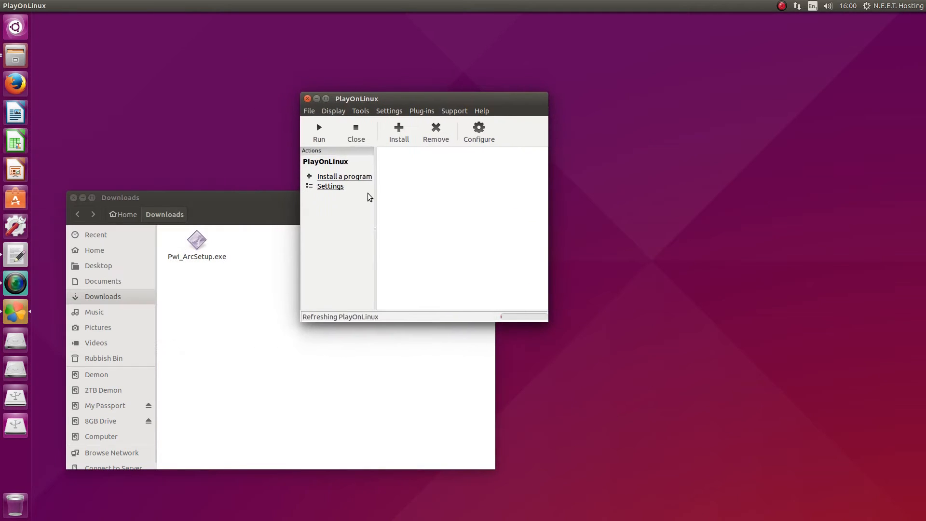
Install Wine version 1.7.47 (x86) through the PlayOnLinux Wine versions manager and close the manager.
left_click(365, 113)
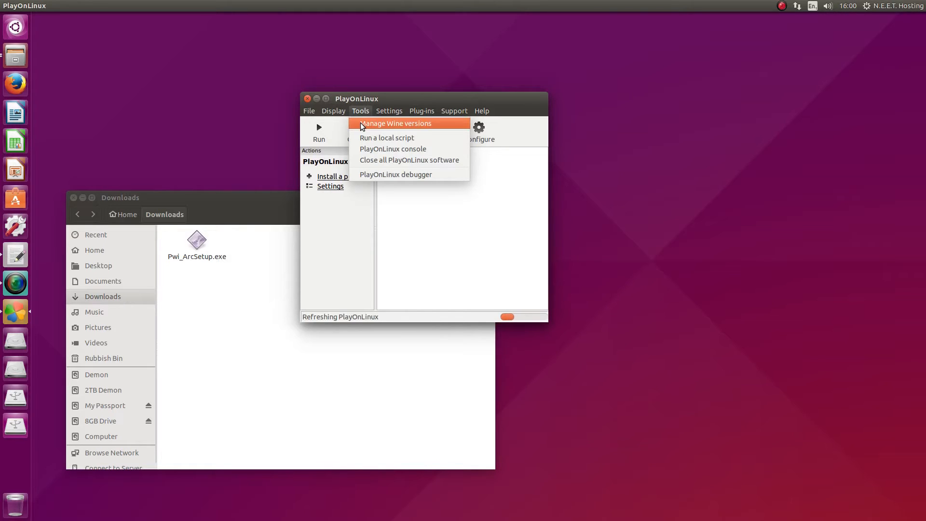
left_click(362, 124)
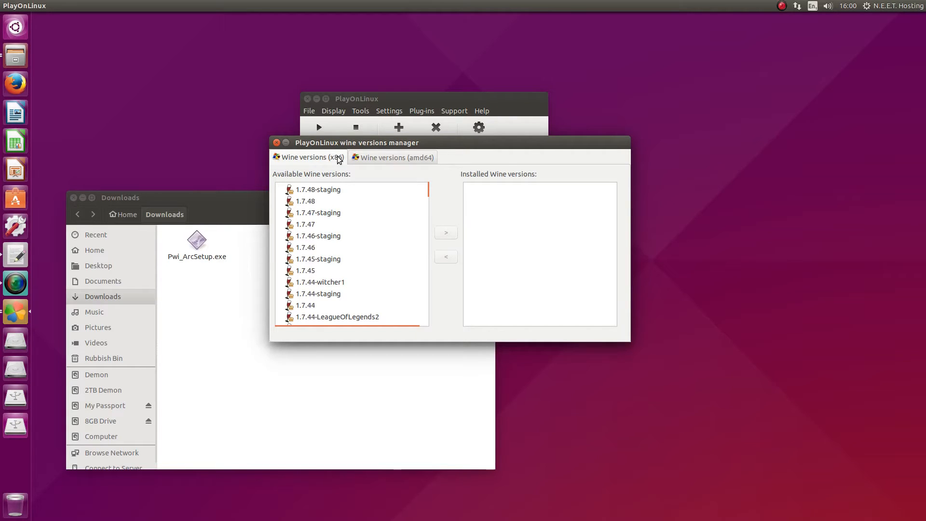
left_click(406, 160)
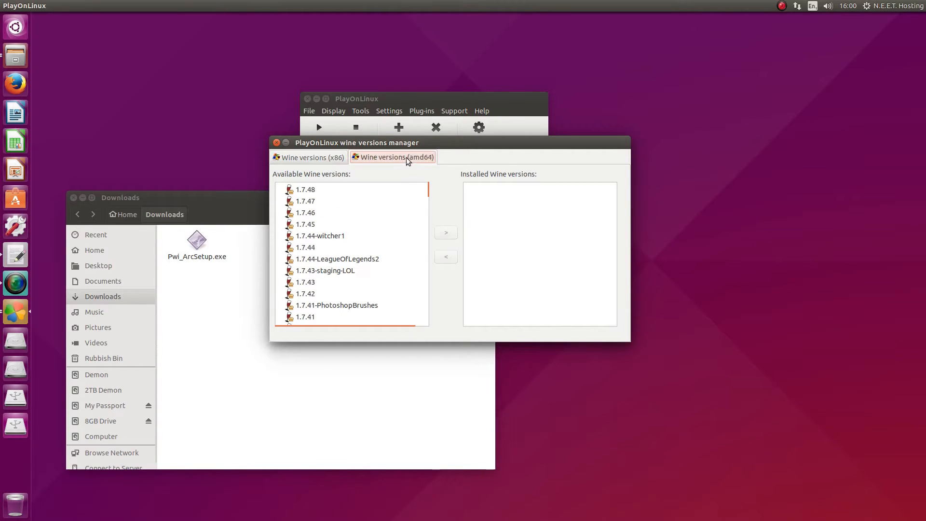
left_click(314, 160)
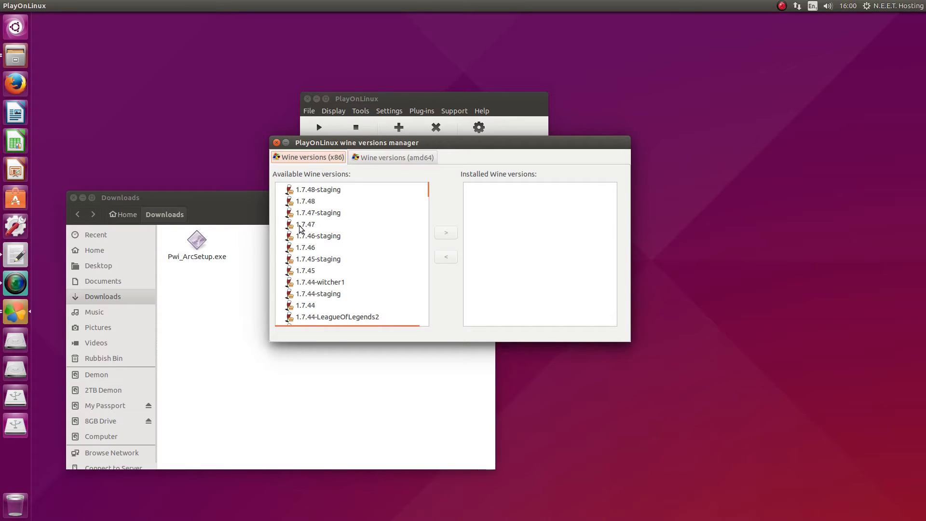
left_click(313, 228)
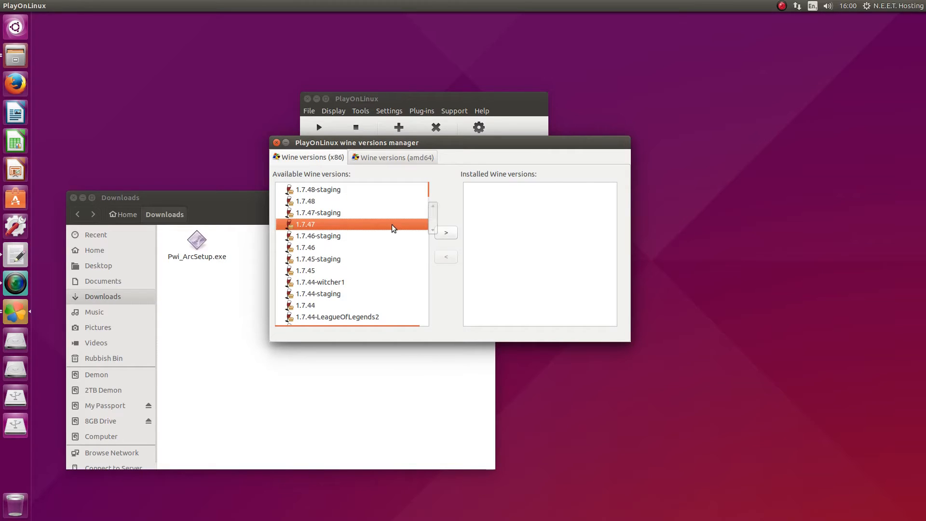
left_click(447, 235)
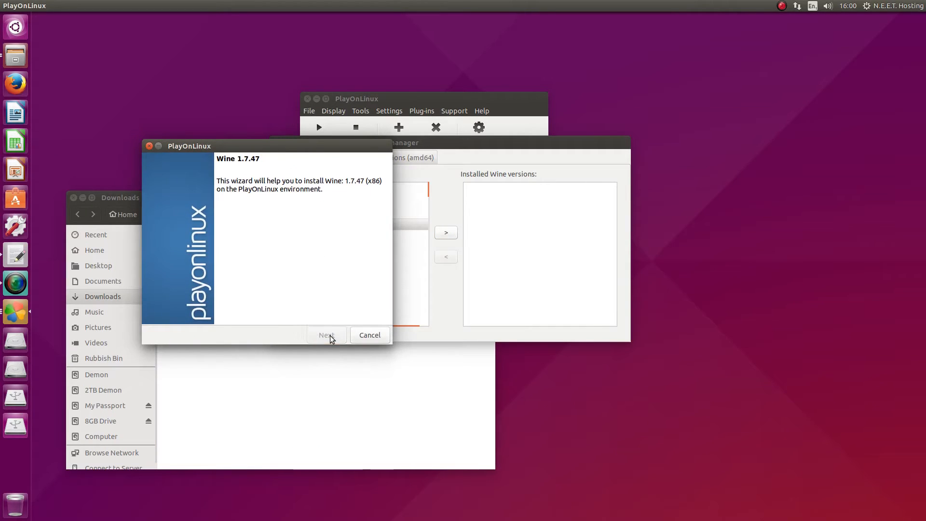
left_click(331, 336)
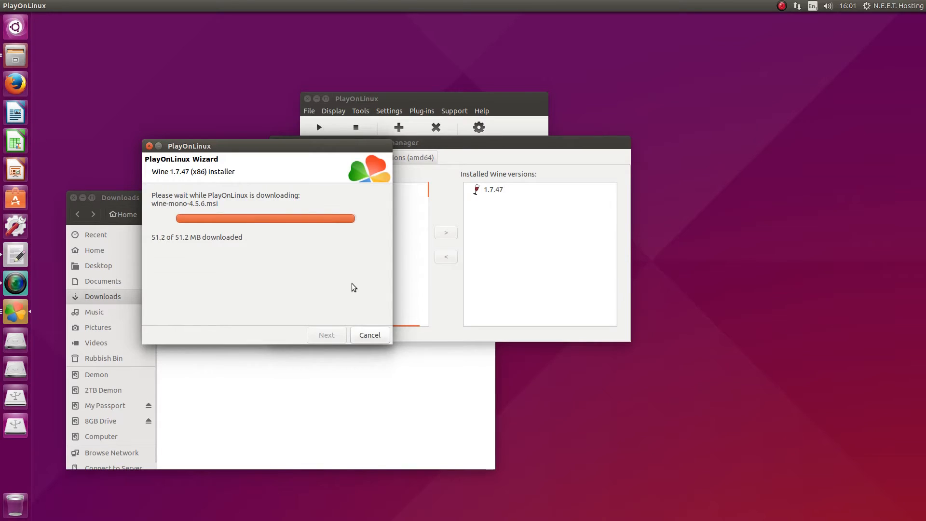
left_click(485, 190)
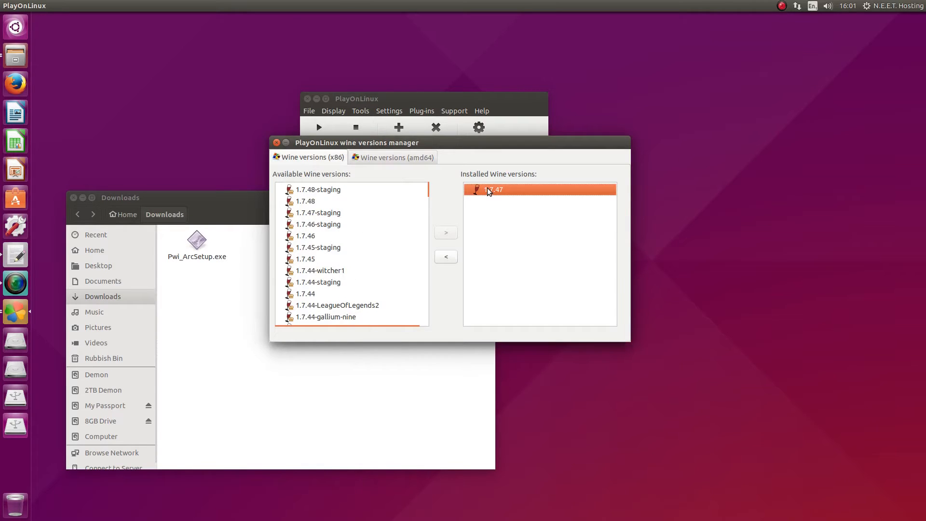
left_click(276, 143)
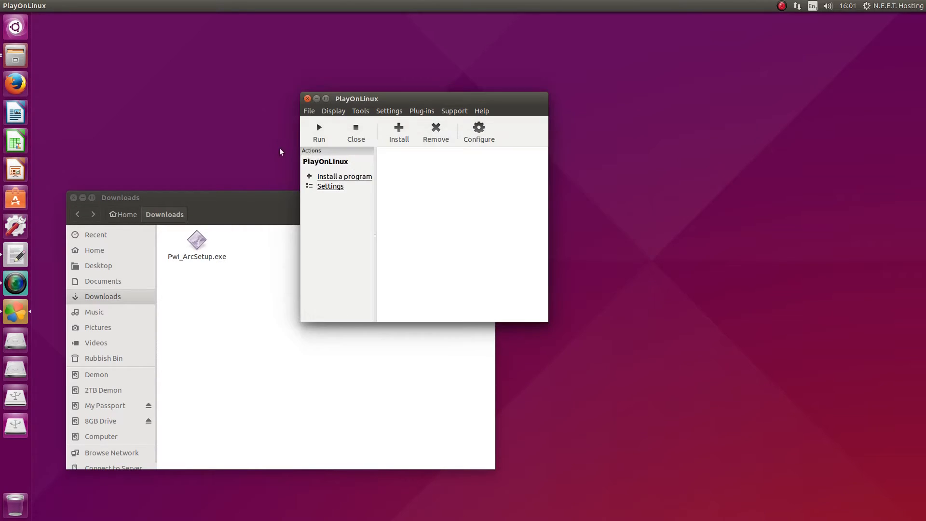
Start installing Internet Explorer 8 from the Internet category of the PlayOnLinux install menu.
left_click(399, 135)
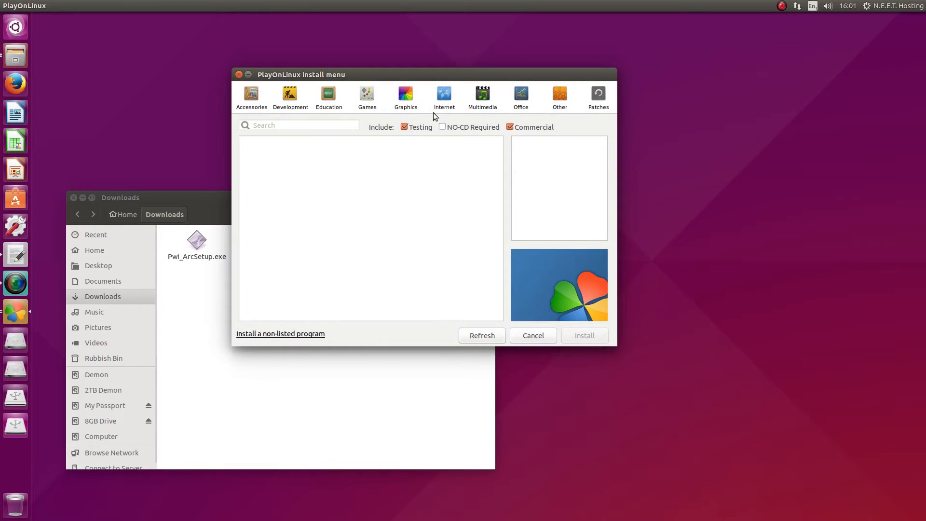
left_click(439, 102)
left_click(290, 284)
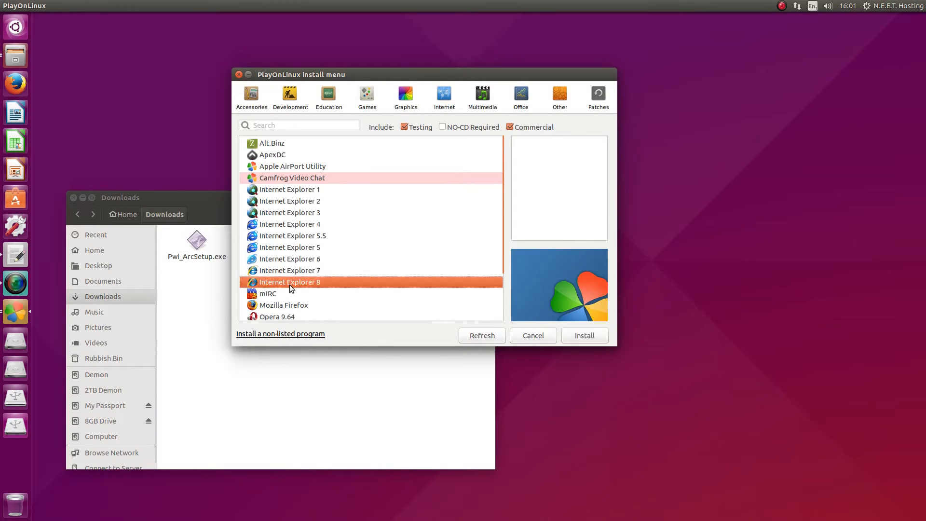
left_click(585, 336)
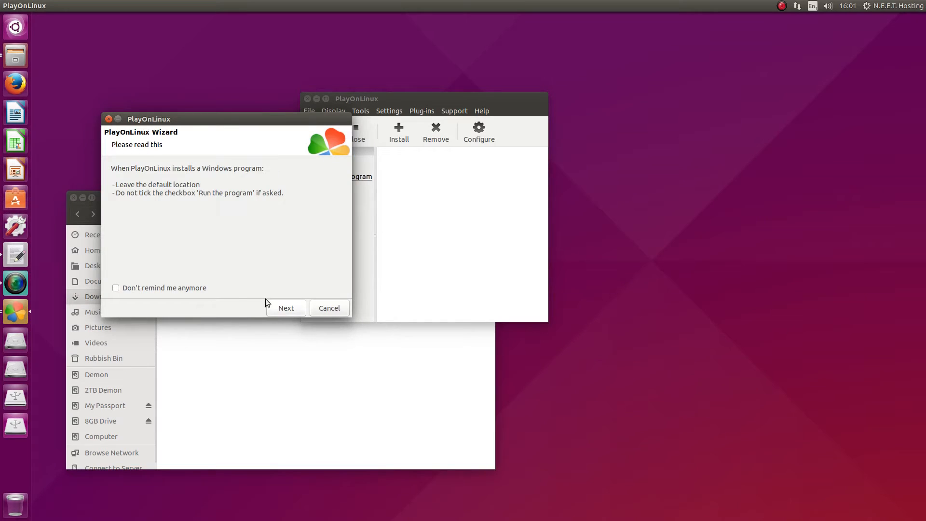
Turn off the reminders on both "Please read this" pages of the PlayOnLinux wizard and continue past them.
left_click(149, 287)
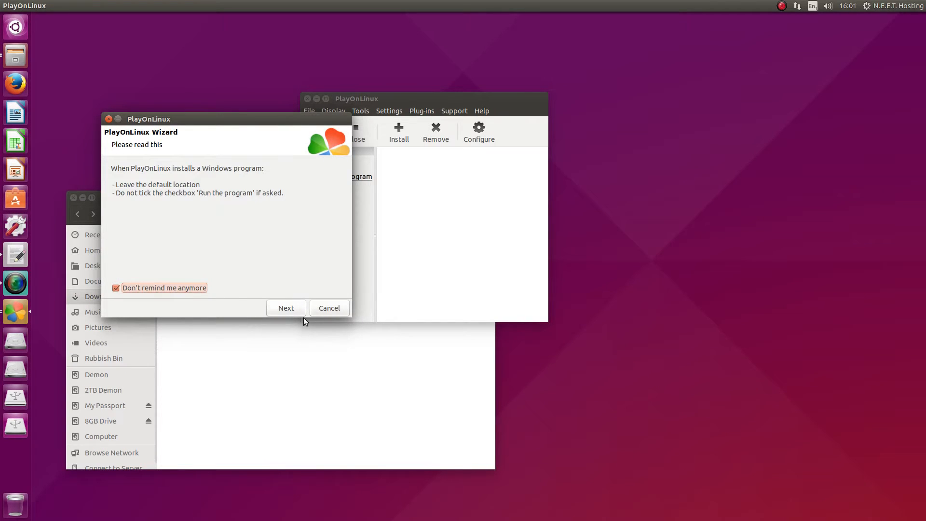
left_click(297, 308)
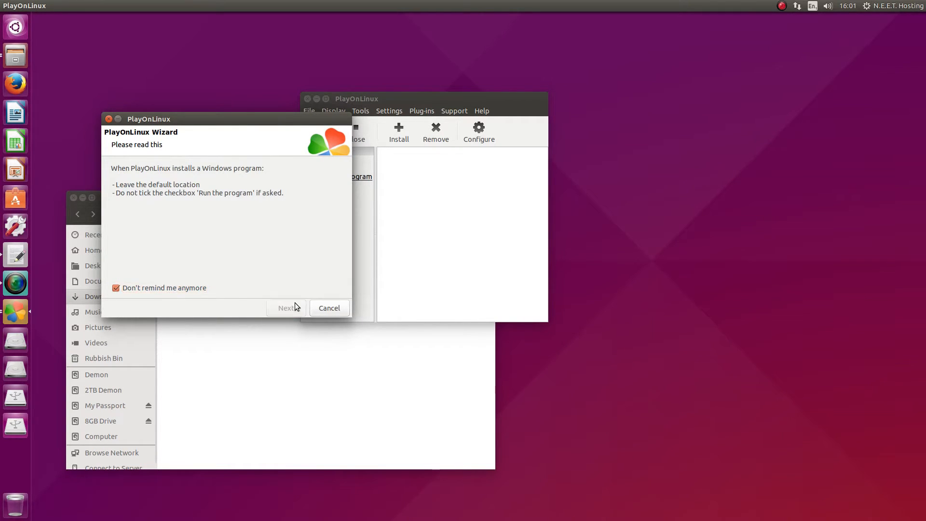
left_click(184, 289)
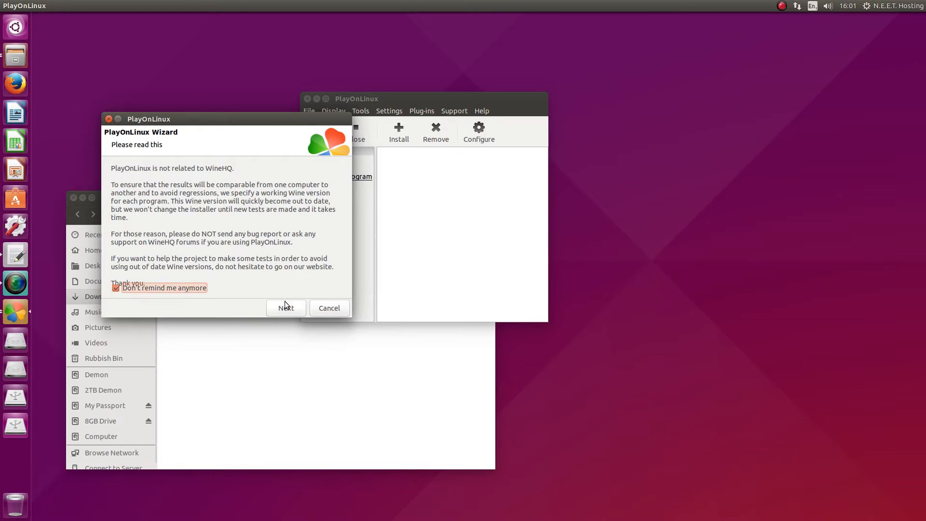
left_click(285, 306)
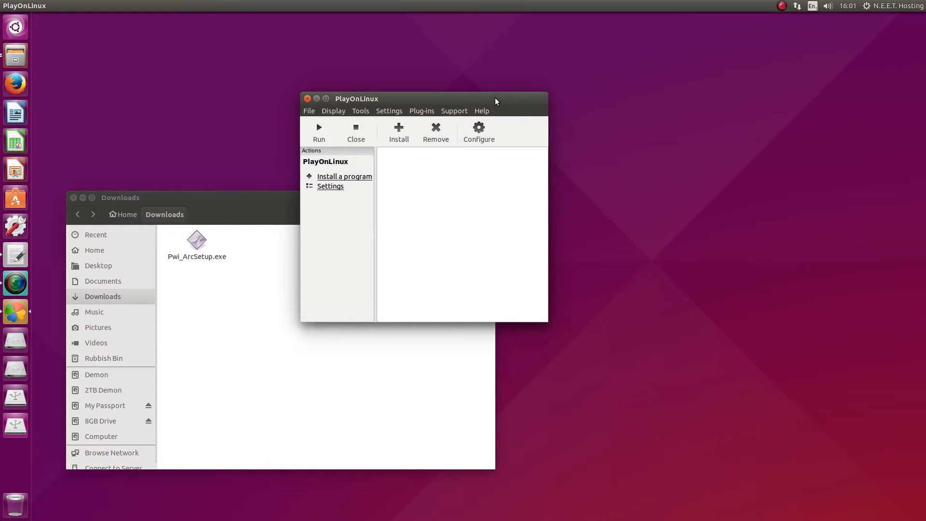
Start the Internet Explorer 8 setup and its virtual drive creation, keeping the main PlayOnLinux window and Wine notice clear of the wizard.
left_click_drag(496, 98, 777, 79)
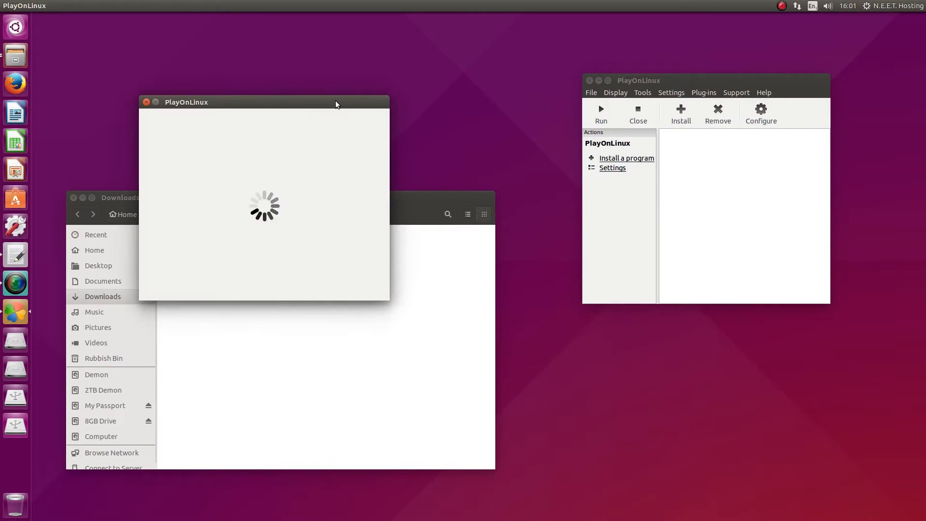
left_click(322, 293)
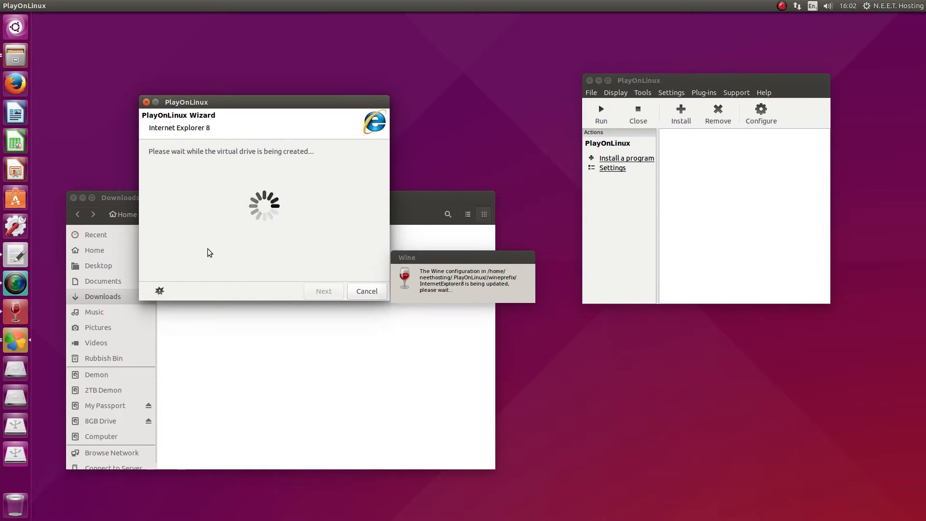
left_click_drag(440, 256, 463, 120)
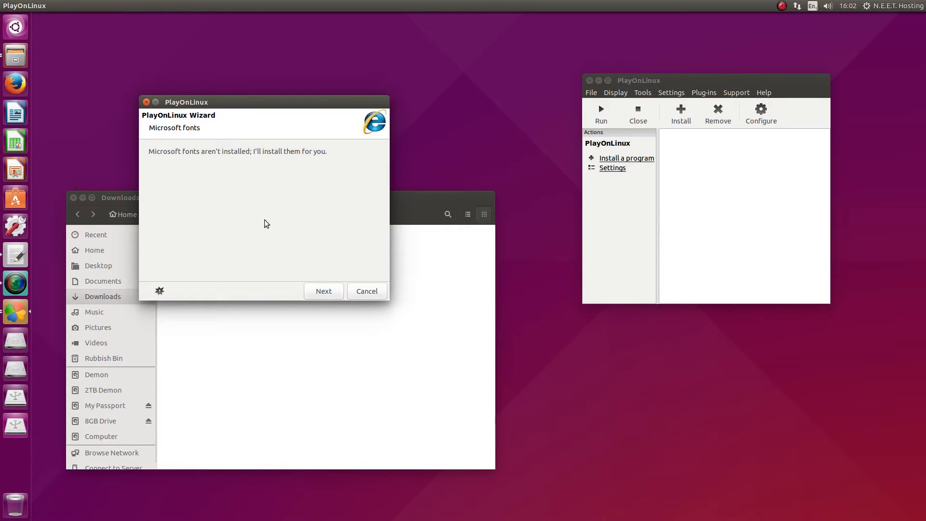
Agree to the Microsoft fonts licence and let the wizard download and install the fonts.
left_click(325, 291)
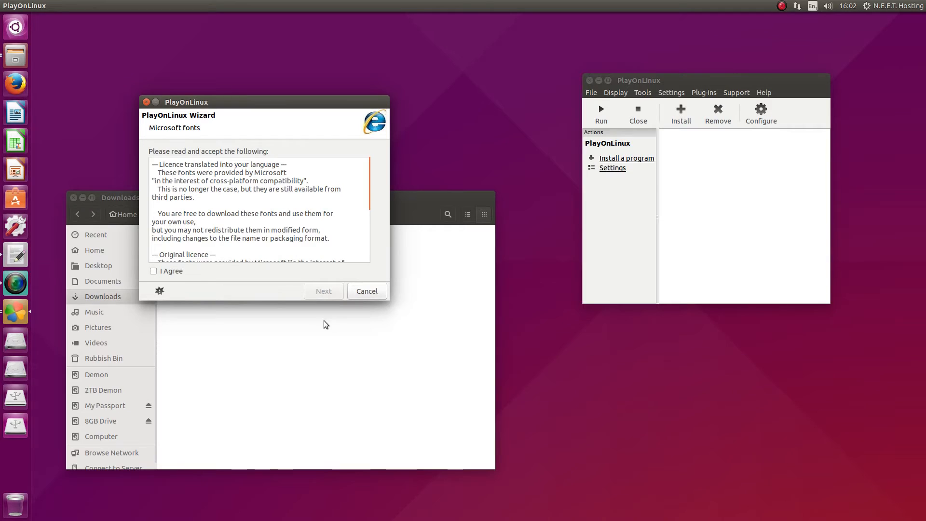
left_click(180, 270)
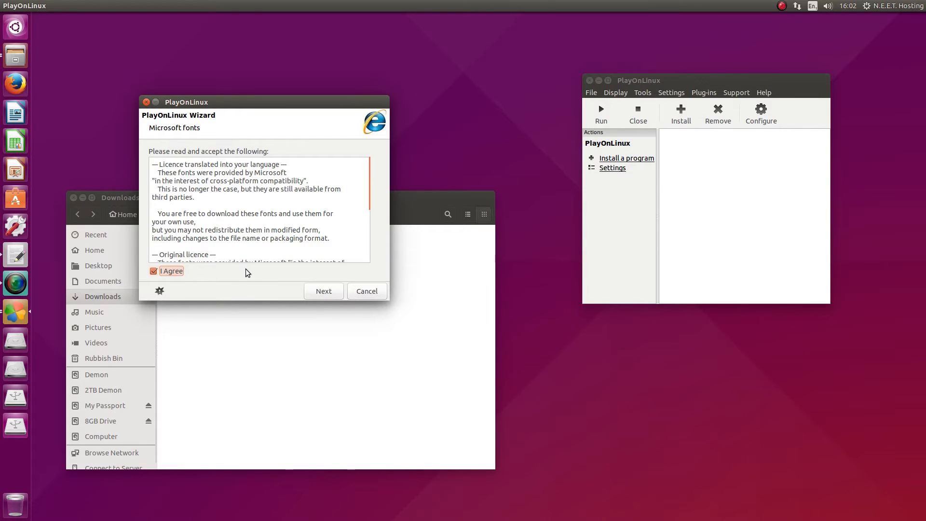
left_click(325, 293)
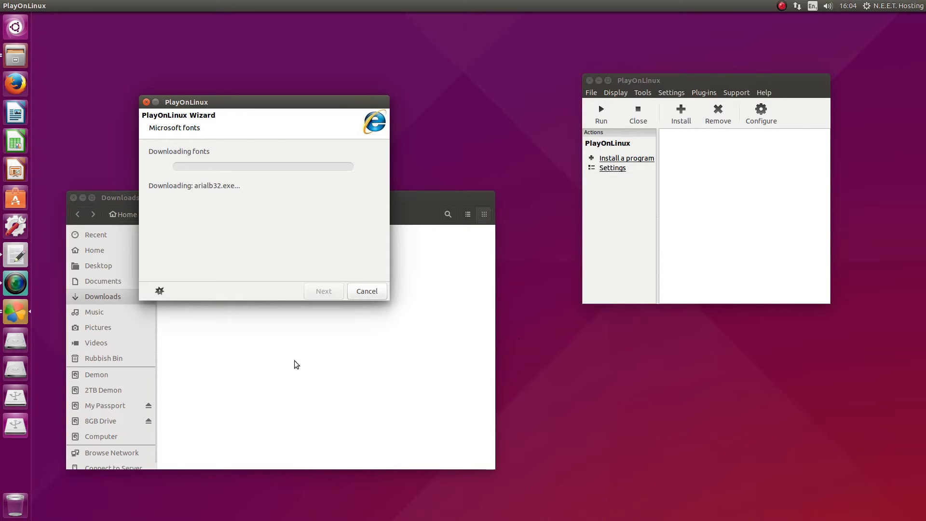
left_click(160, 292)
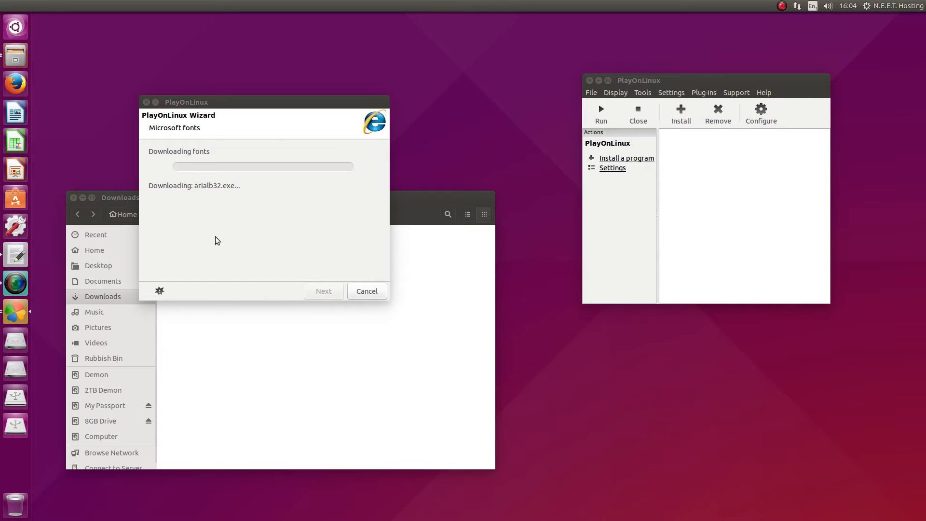
left_click(232, 190)
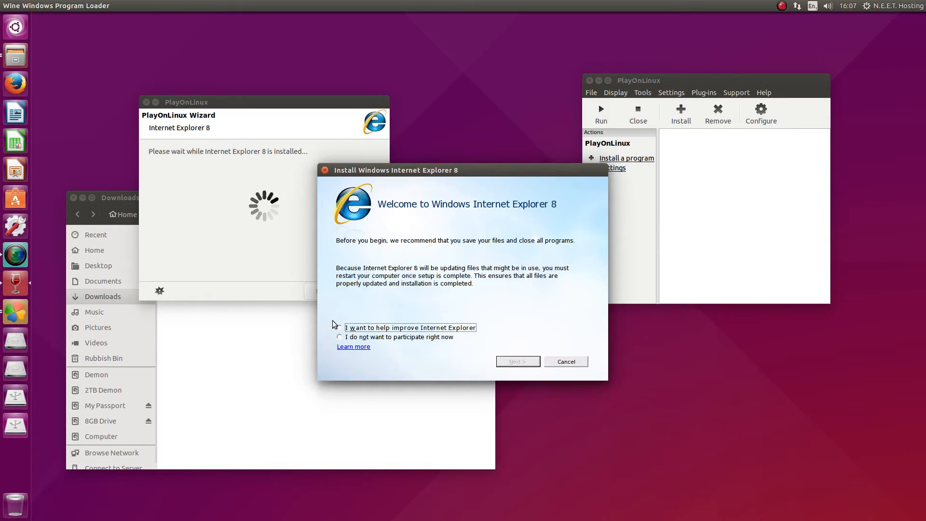
Complete the Windows Internet Explorer 8 installer: decline participation, accept the licence terms, keep Install updates enabled and choose to restart now.
left_click(345, 338)
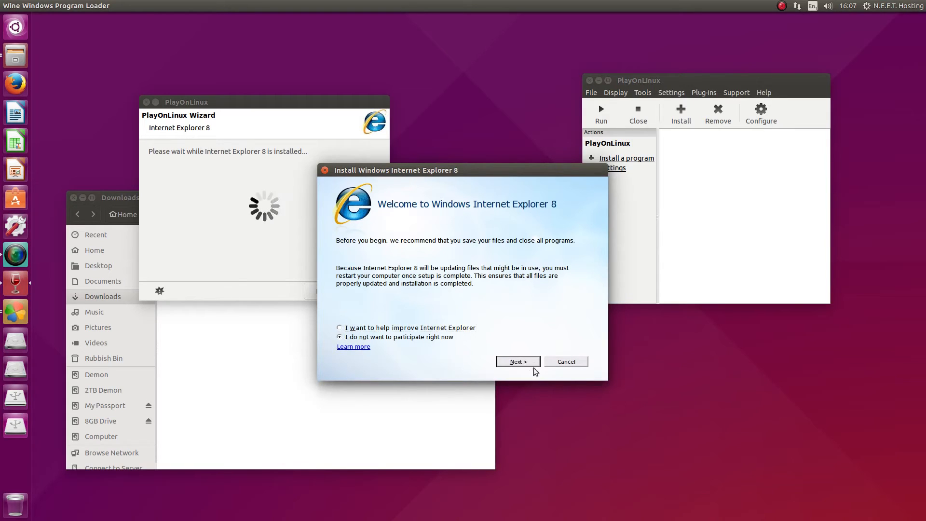
left_click(532, 368)
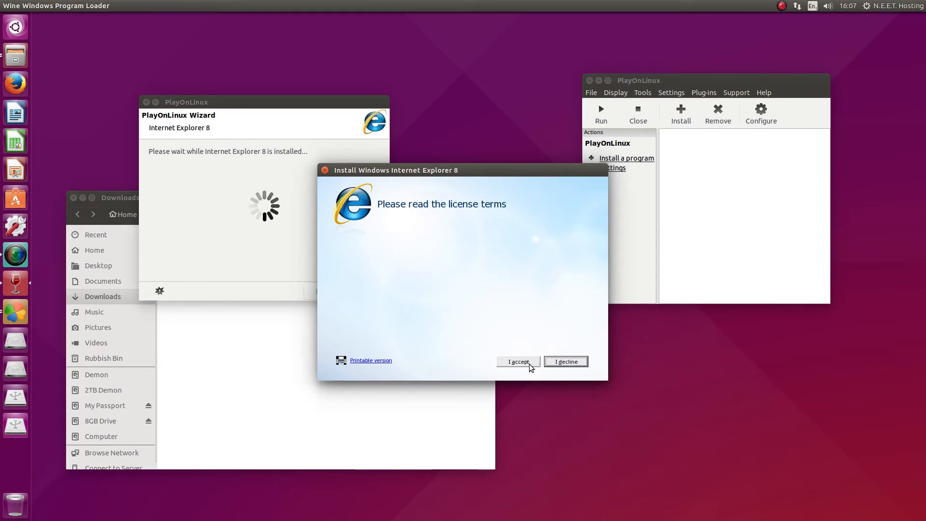
left_click(519, 362)
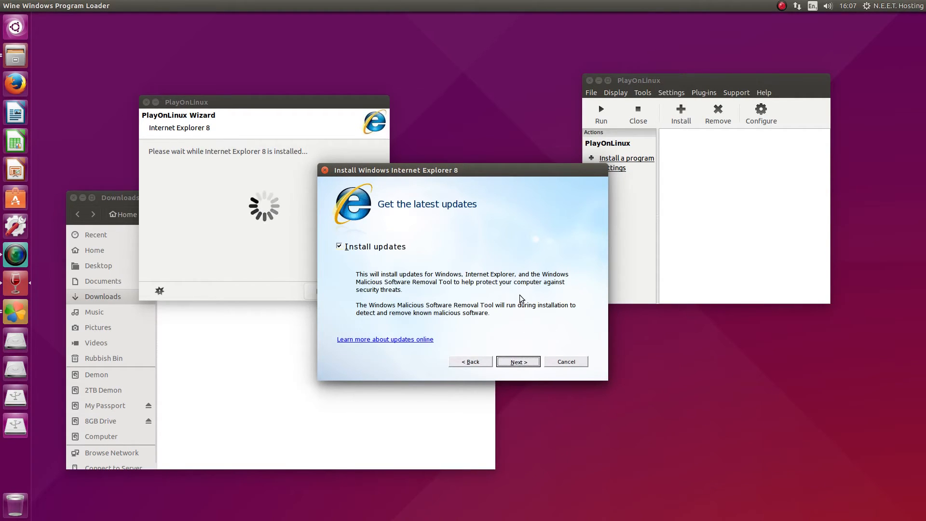
key("Return")
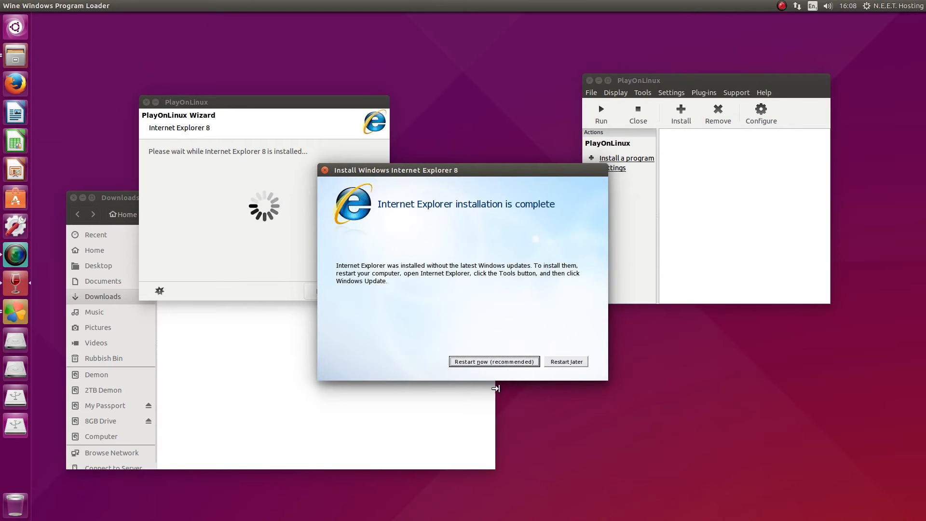
left_click(507, 364)
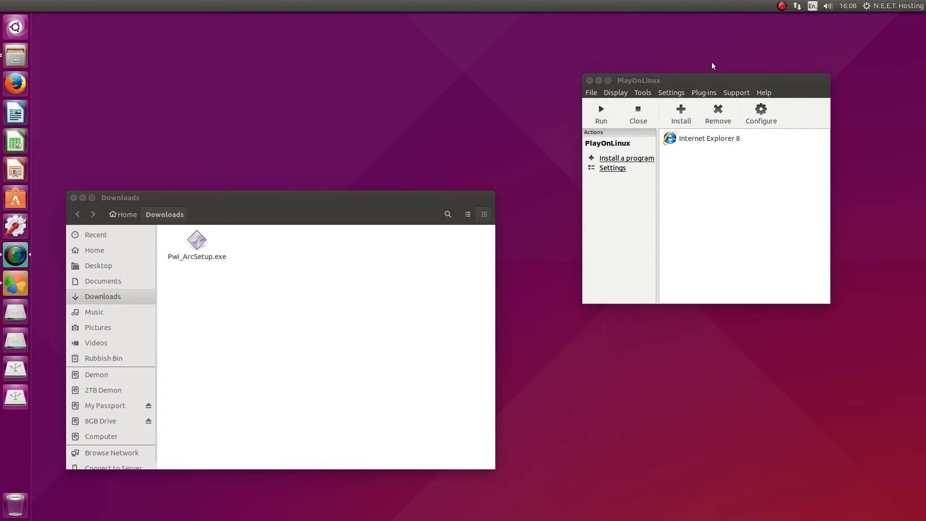
Open the configuration of Internet Explorer 8 in PlayOnLinux and set its Wine version to 1.7.47.
left_click_drag(727, 77, 420, 81)
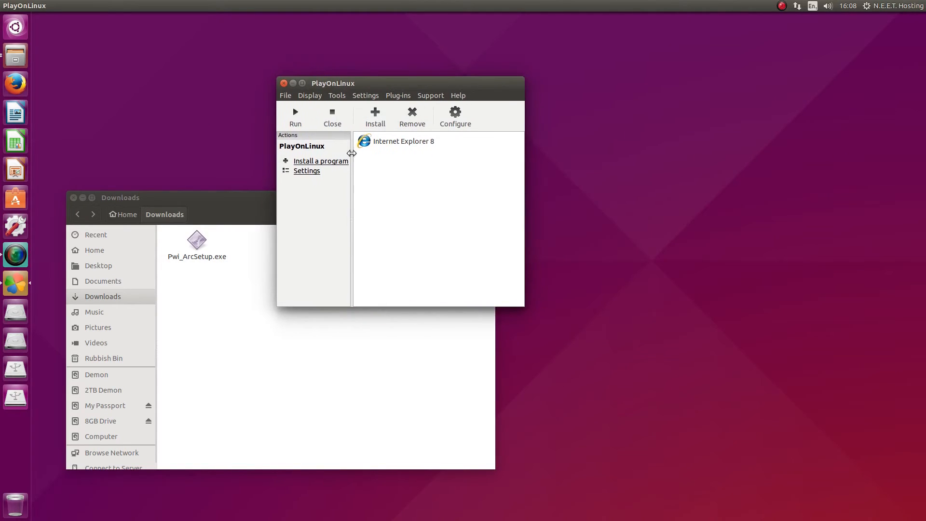
left_click(413, 143)
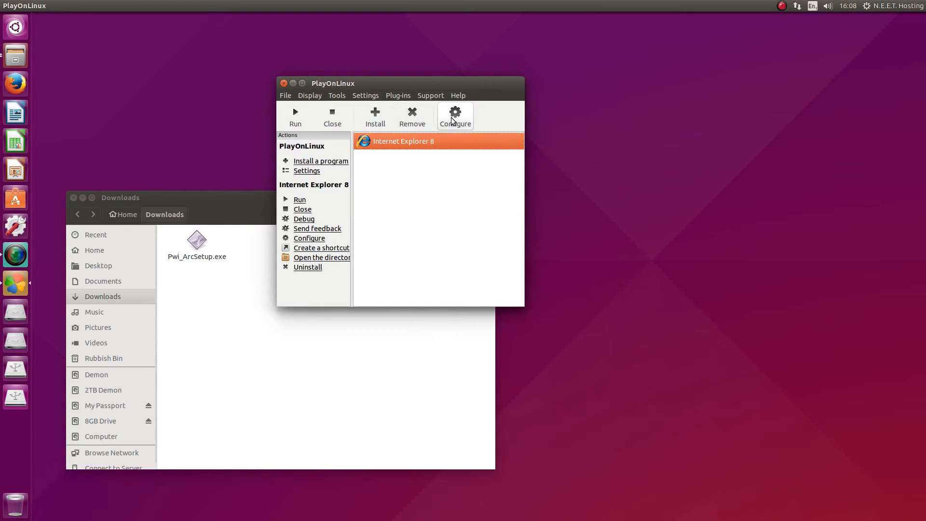
left_click(464, 116)
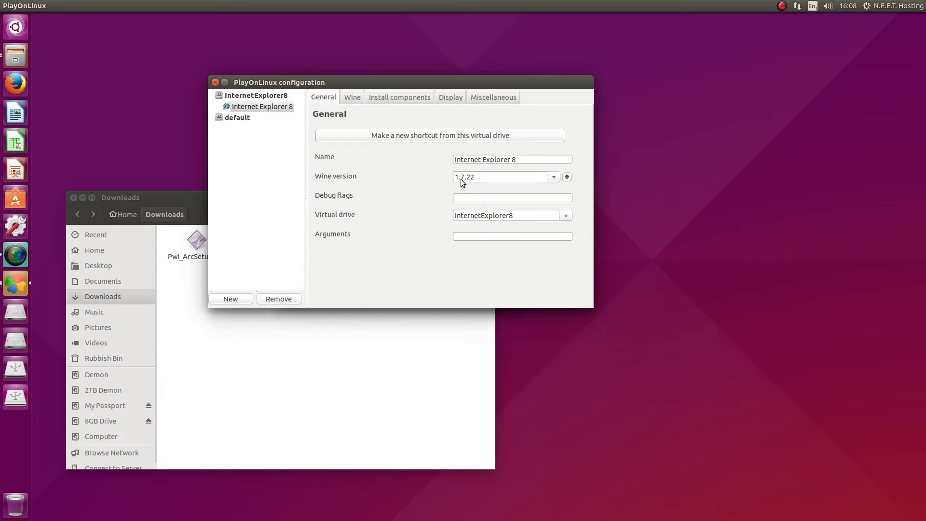
left_click(554, 179)
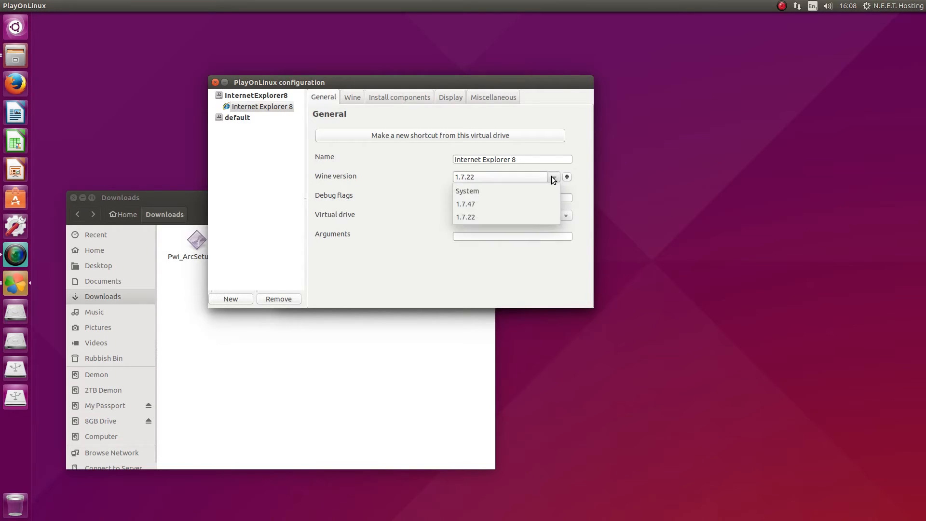
left_click(491, 204)
left_click(535, 300)
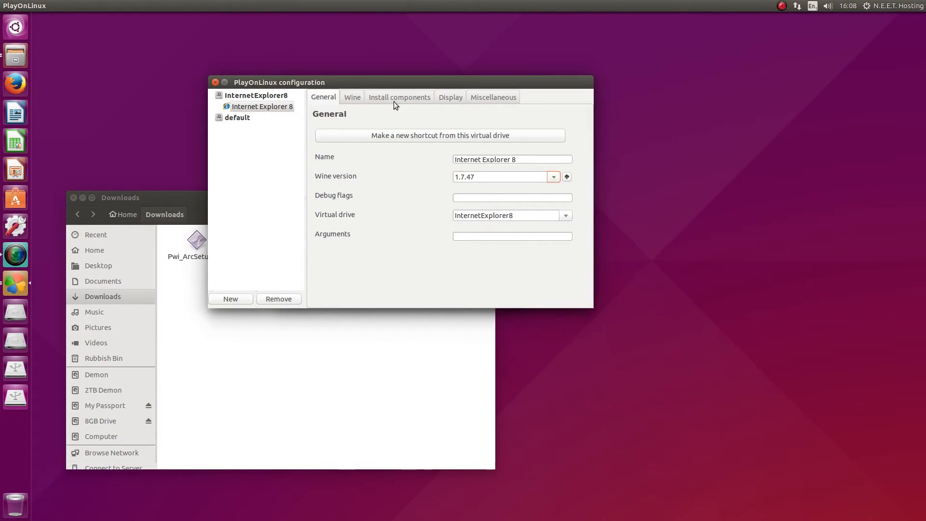
Run a Windows reboot on the InternetExplorer8 virtual drive, check its general settings and close the configuration.
left_click(351, 98)
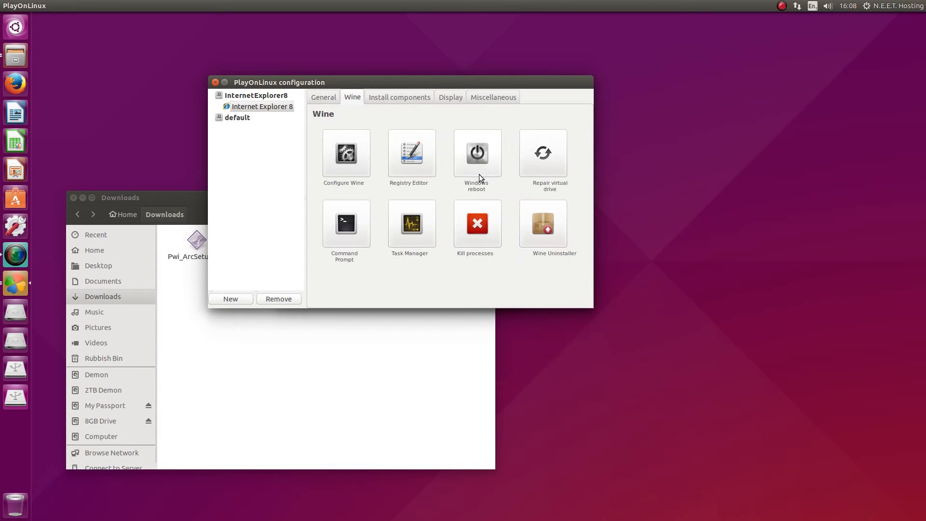
left_click(353, 241)
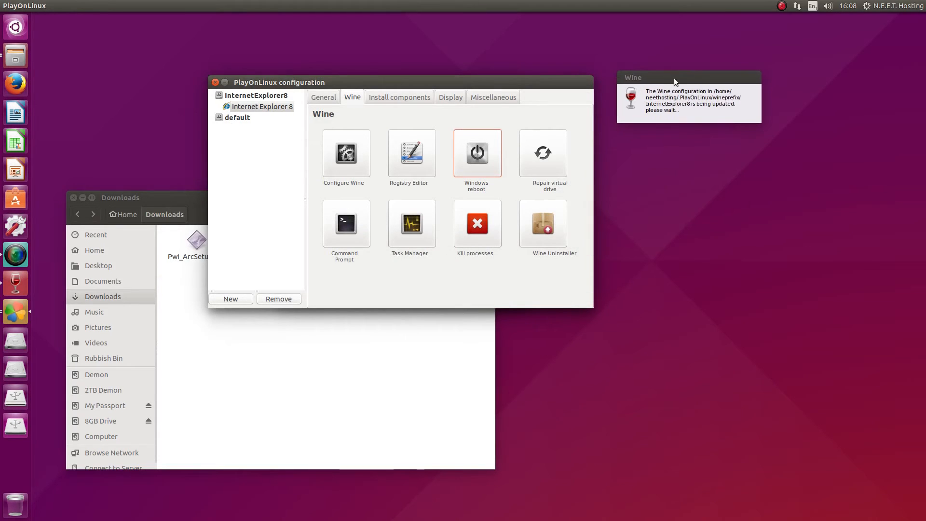
left_click(327, 96)
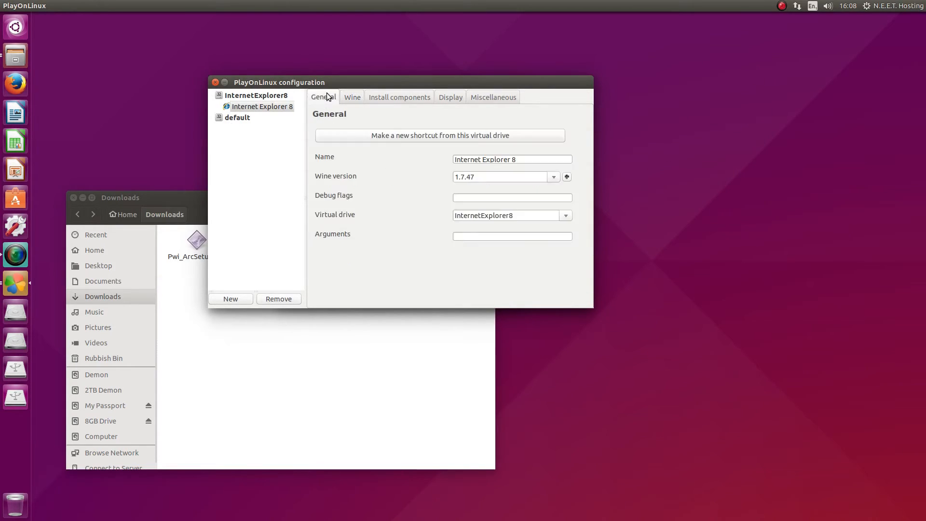
left_click(215, 83)
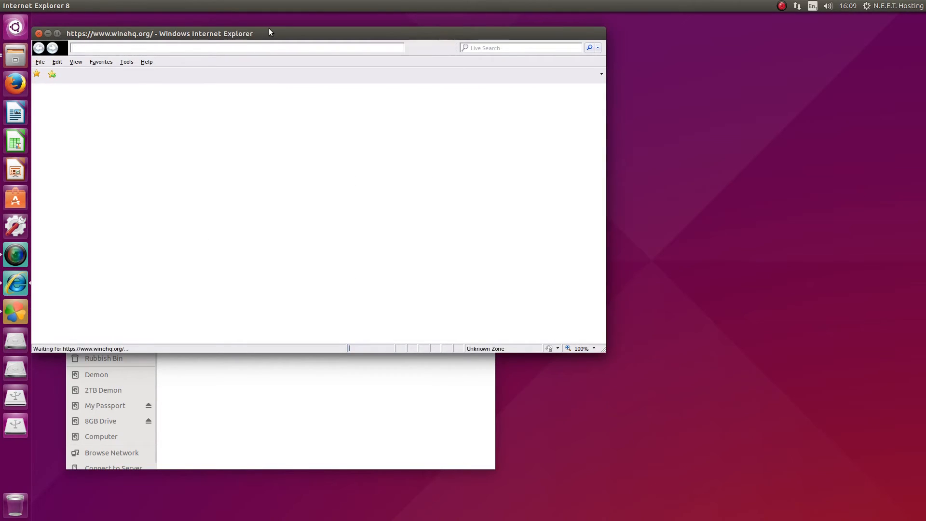
Run Internet Explorer 8 to test that it loads web pages, and close all its tabs.
left_click_drag(269, 29, 374, 55)
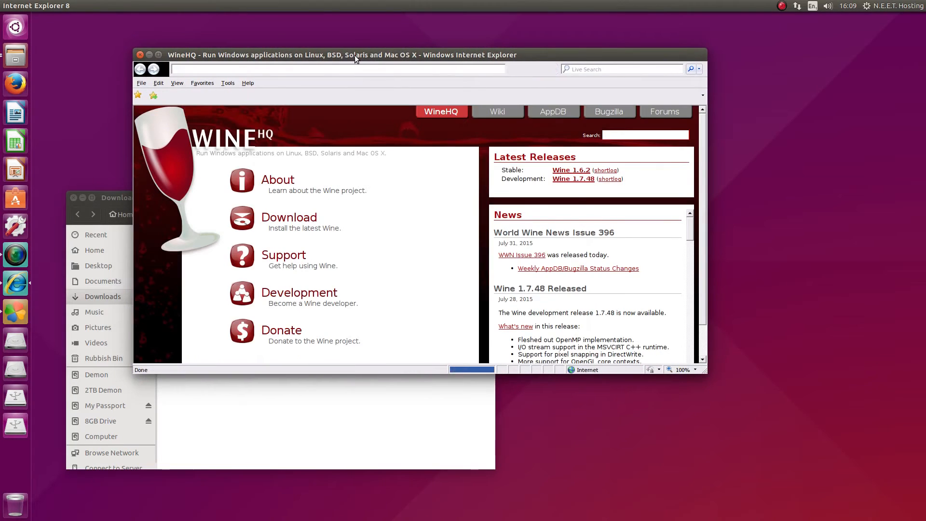
left_click(521, 345)
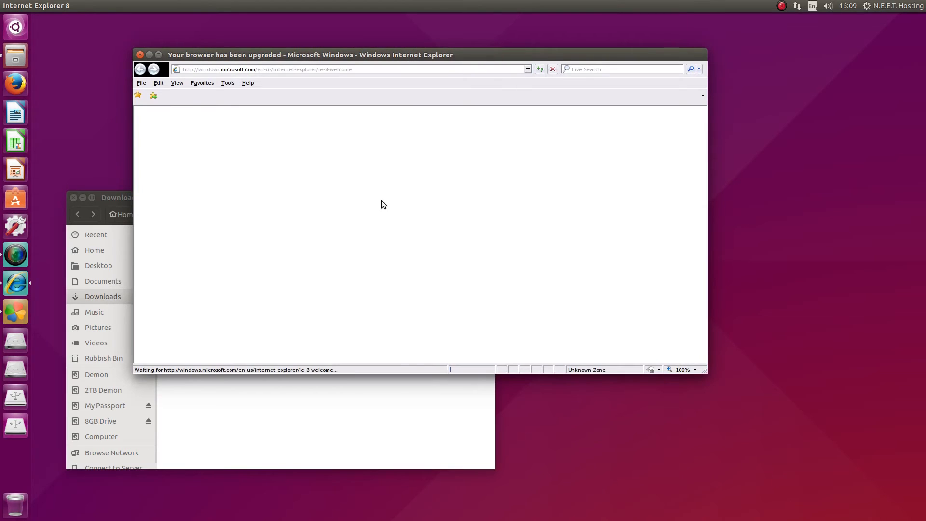
left_click(140, 56)
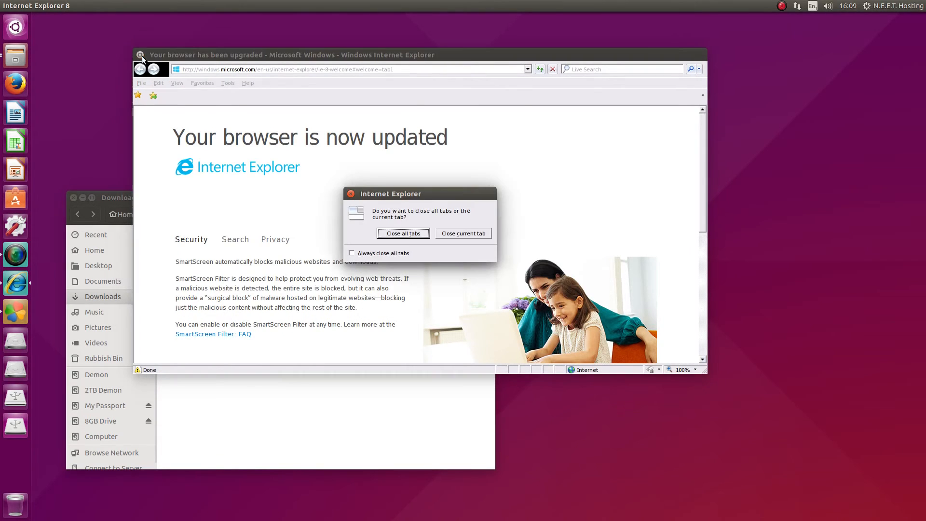
left_click(416, 235)
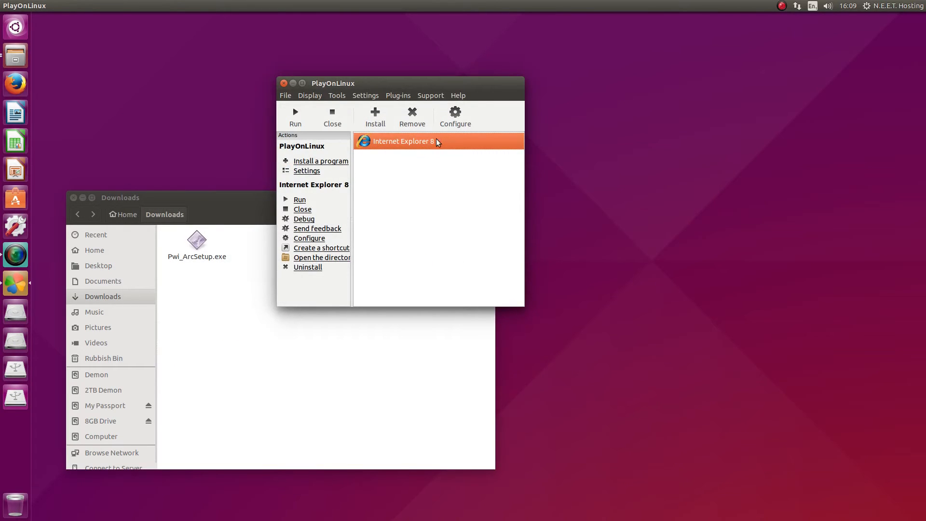
Run Pwi_ArcSetup.exe from Downloads in the InternetExplorer8 virtual drive, then close the configuration and Downloads windows.
left_click(456, 117)
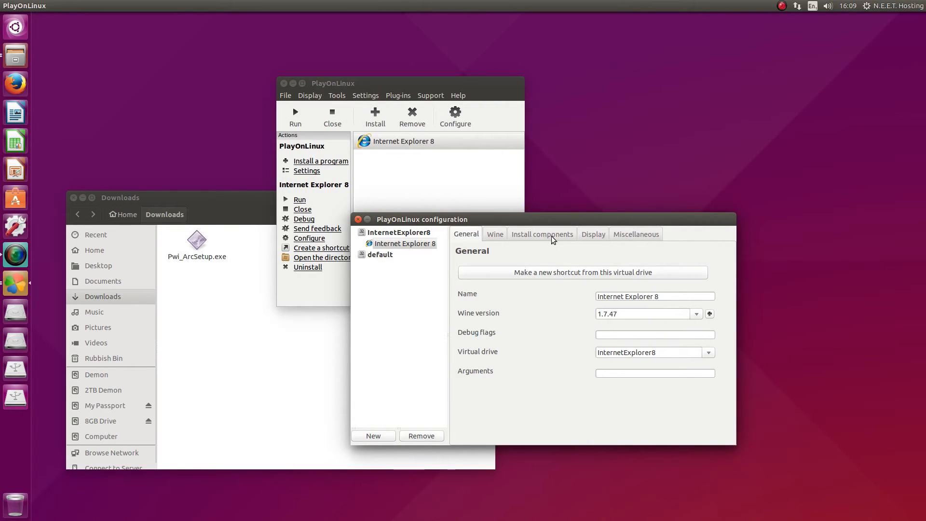
left_click(547, 236)
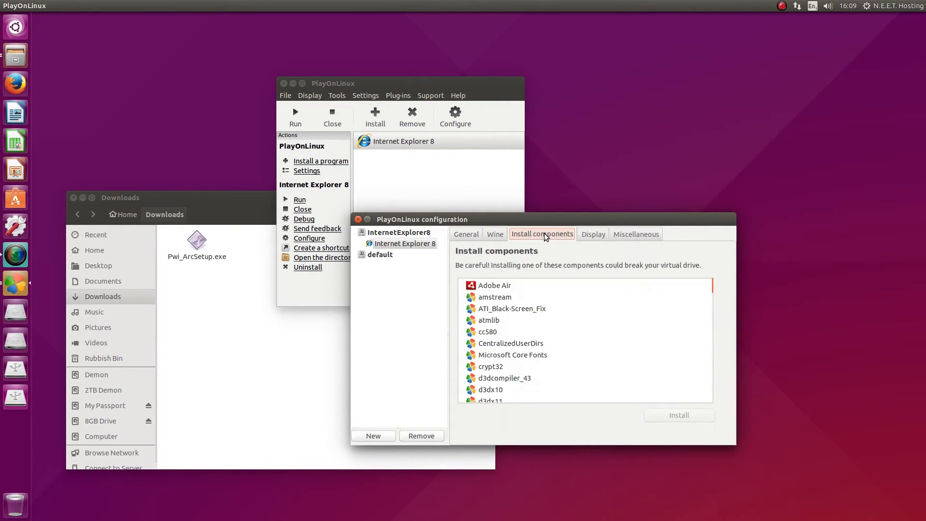
left_click(591, 236)
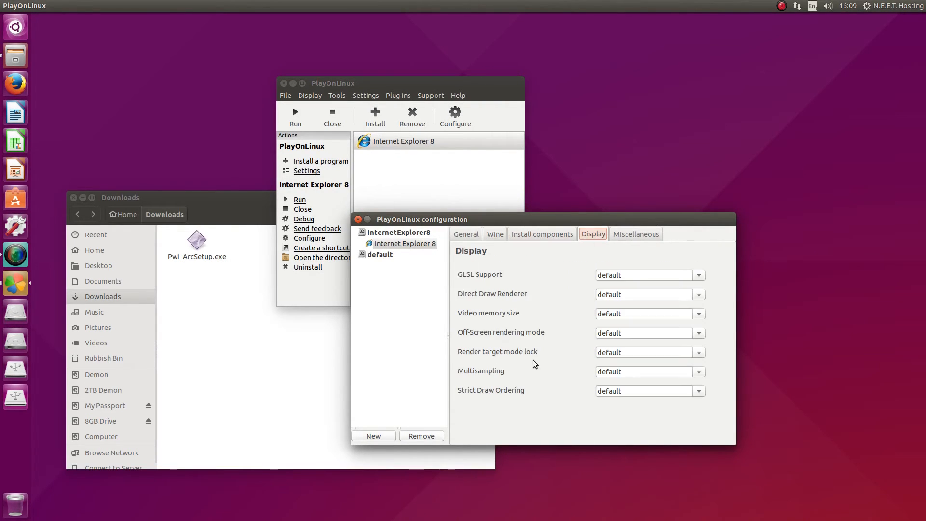
left_click(635, 237)
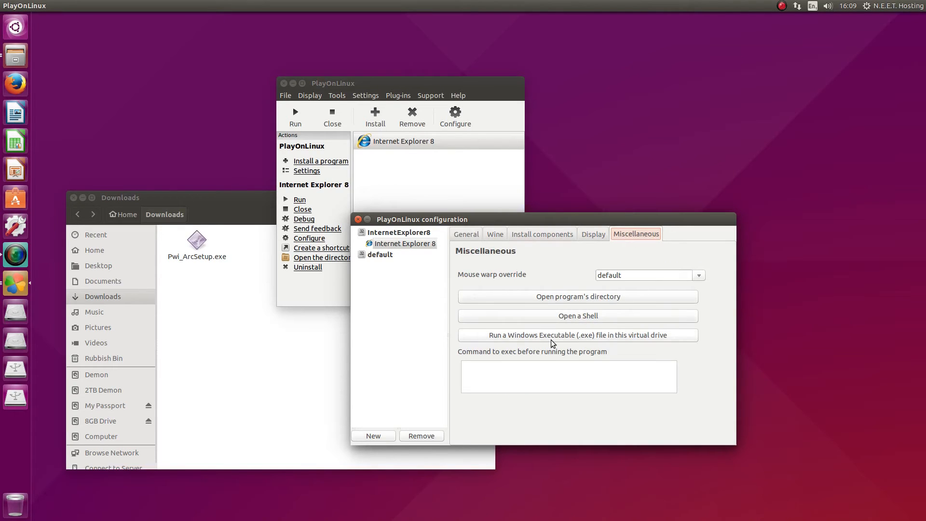
left_click(585, 336)
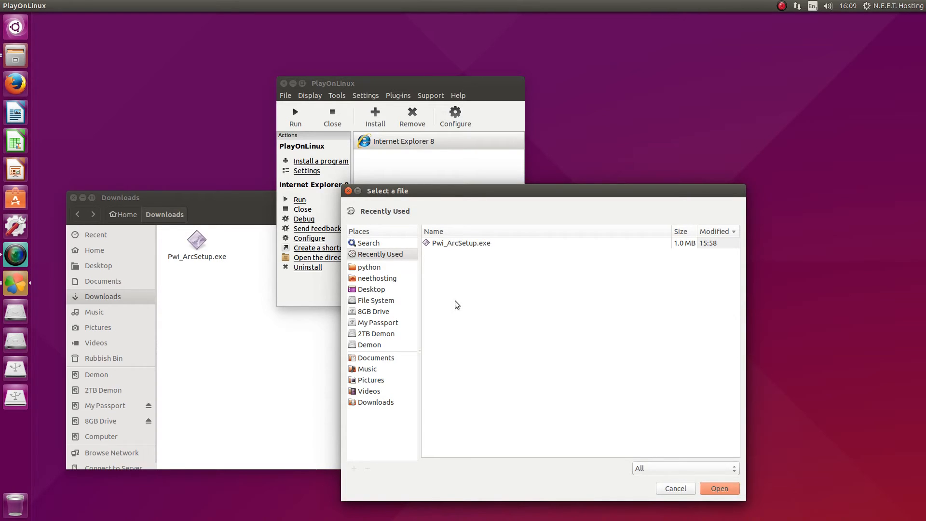
left_click(374, 402)
left_click(465, 244)
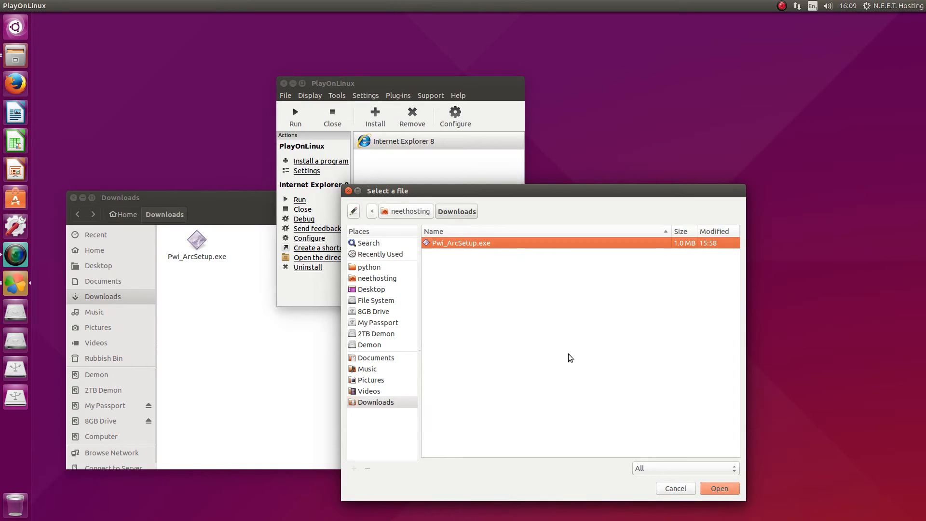
left_click(718, 489)
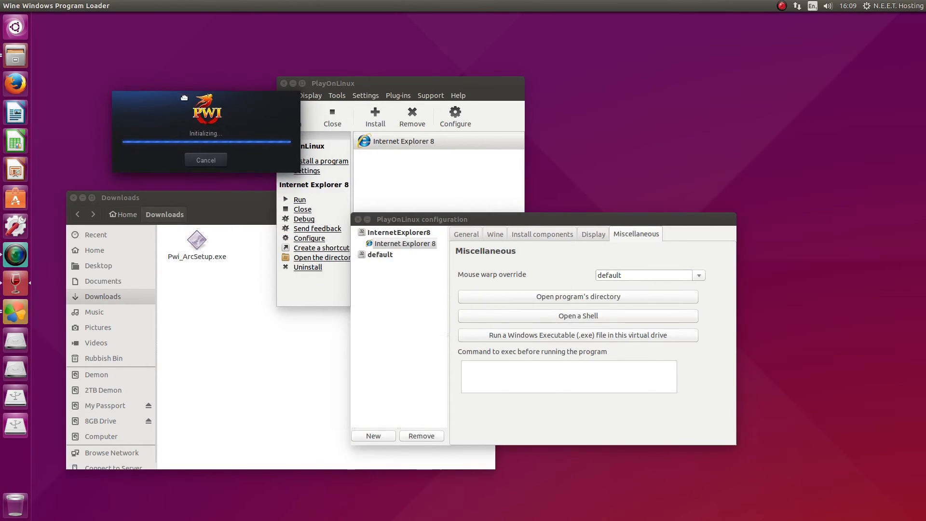
left_click(358, 220)
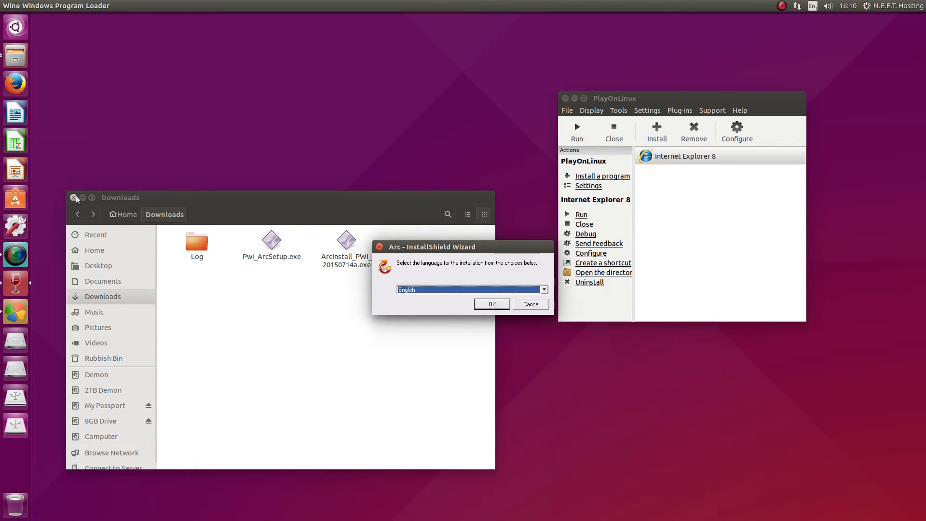
left_click(75, 198)
Install Arc in English to C:\Program Files\Arc, accepting the licence terms and keeping Launch Arc enabled at the end.
left_click(493, 305)
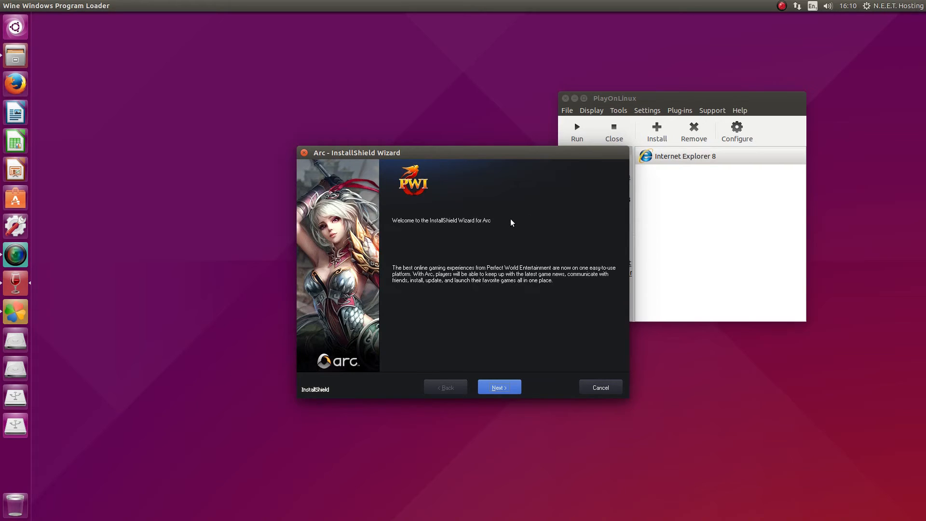
left_click(507, 388)
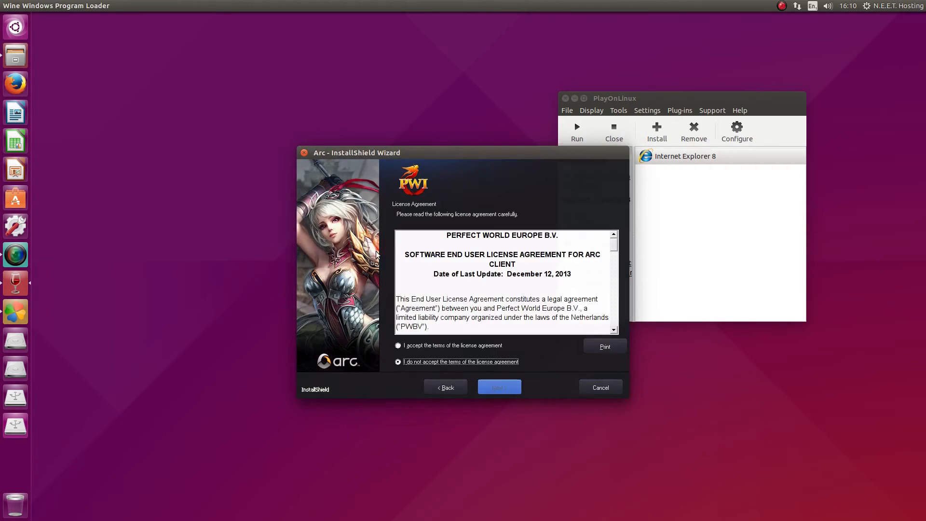
left_click(399, 346)
left_click(502, 389)
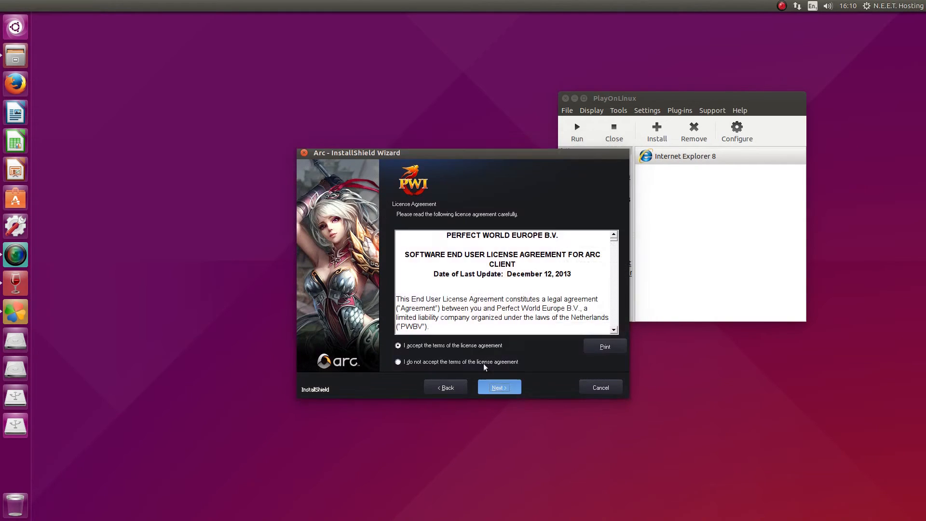
left_click(500, 384)
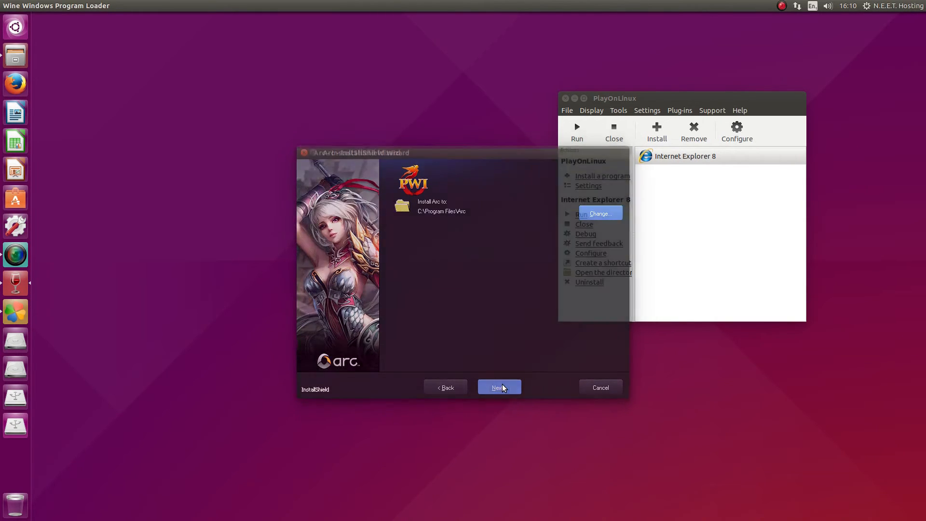
left_click(508, 391)
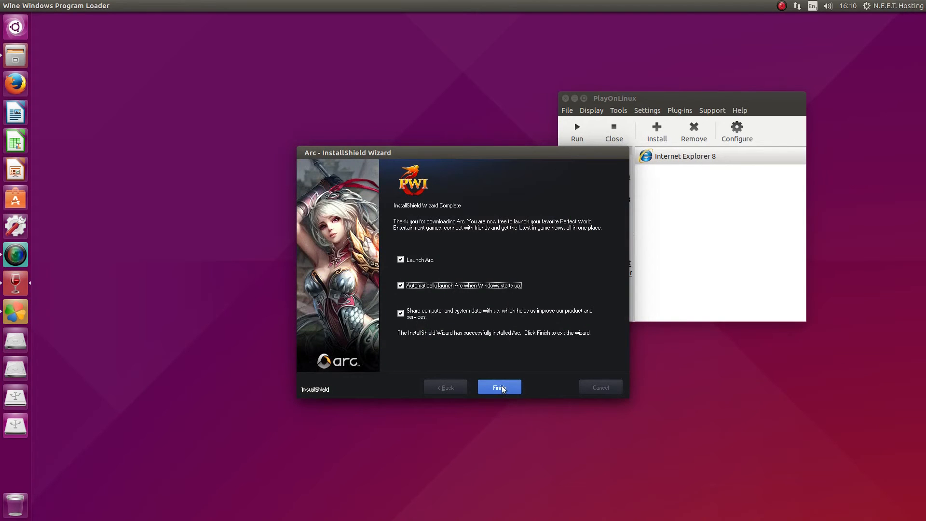
left_click(501, 387)
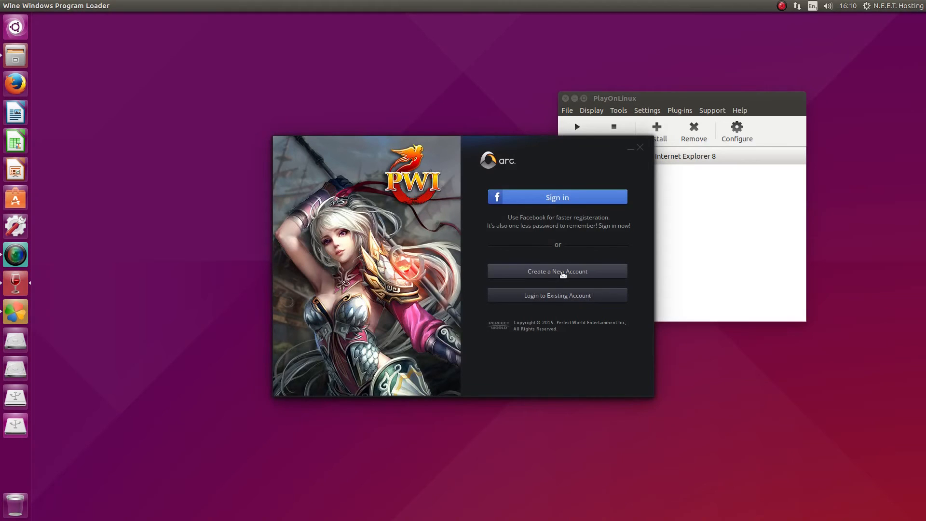
Show the existing-account login form in the Arc launcher and close the launcher.
left_click(570, 301)
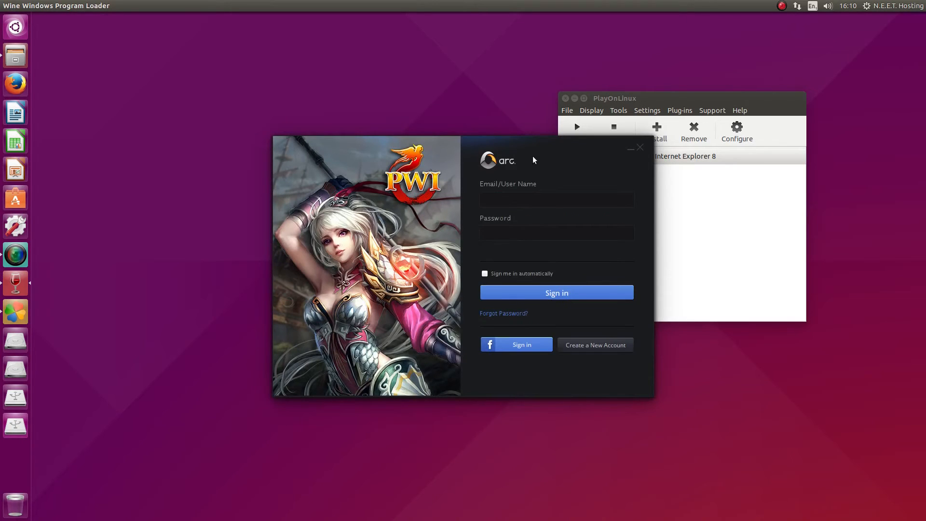
left_click_drag(533, 156, 426, 173)
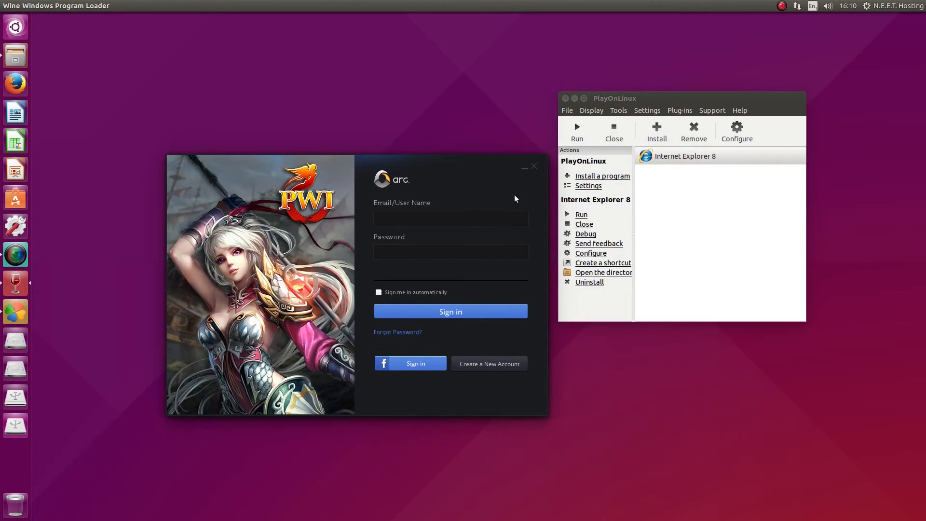
left_click(535, 167)
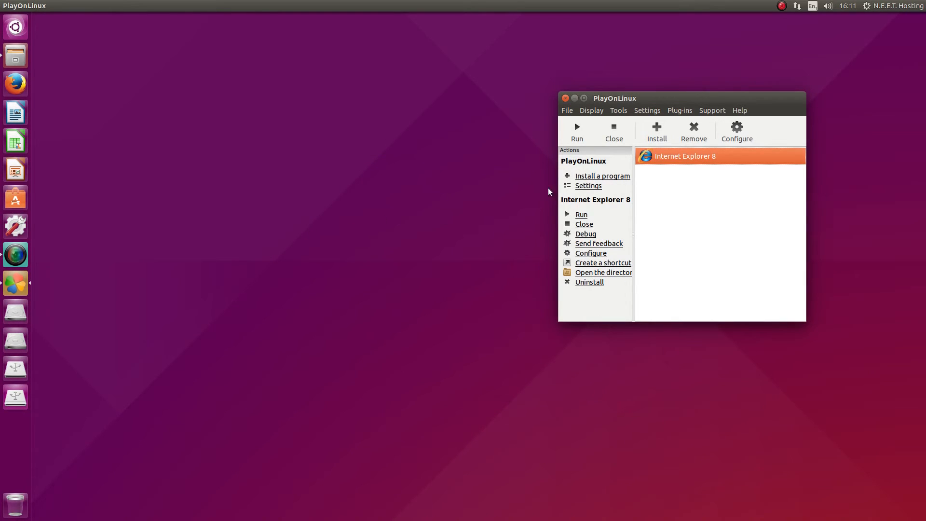
Make a shortcut to Arc.exe from the Internet Explorer 8 virtual drive, decline another shortcut and close the configuration.
left_click(735, 131)
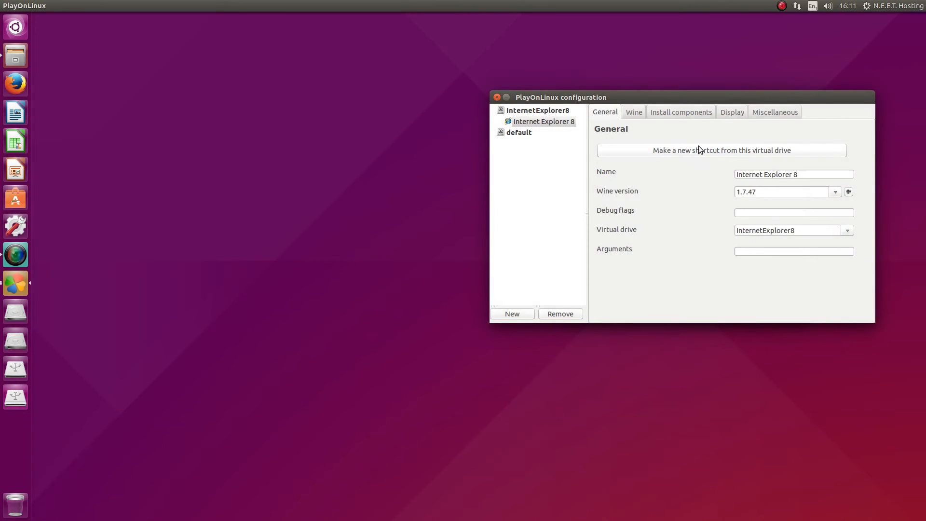
left_click(434, 205)
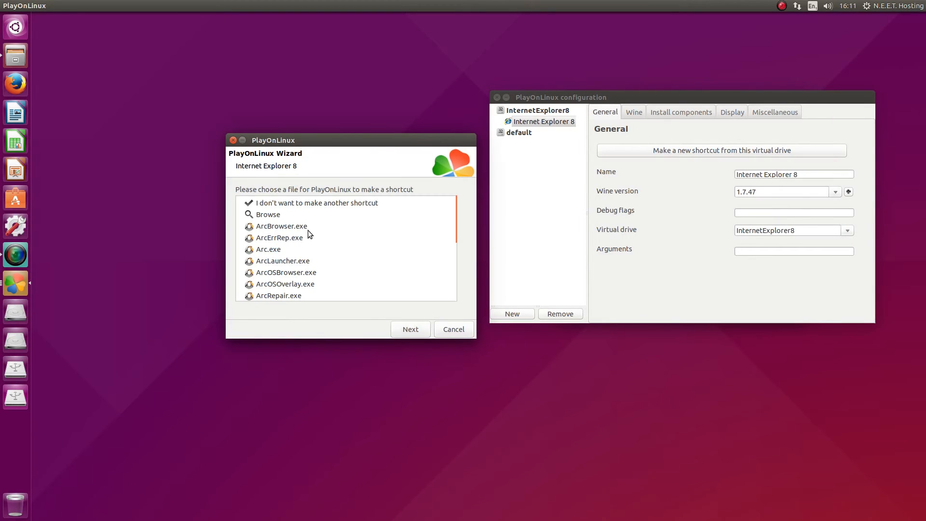
left_click(269, 251)
left_click(409, 330)
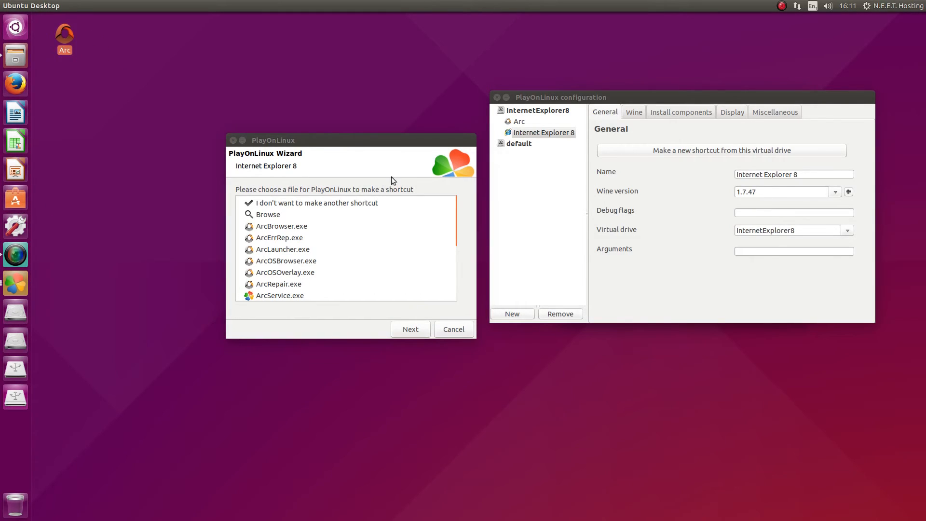
left_click(339, 204)
left_click(405, 331)
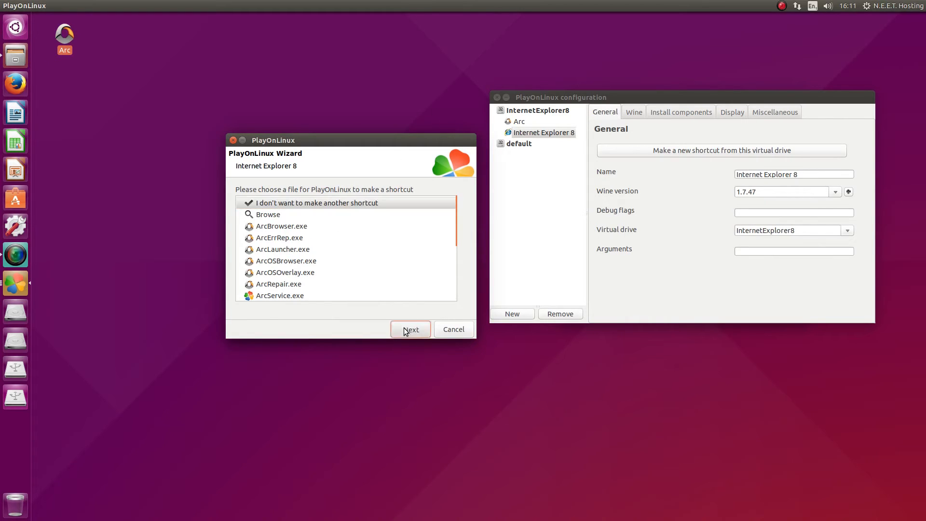
left_click(498, 97)
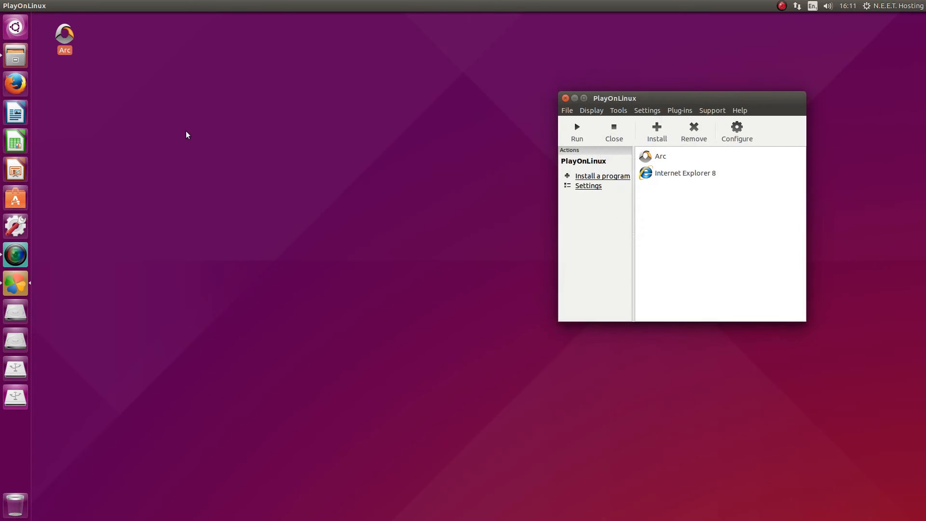
Launch Arc from its new shortcut and dismiss the PlayOnLinux error dialog.
left_click(64, 38)
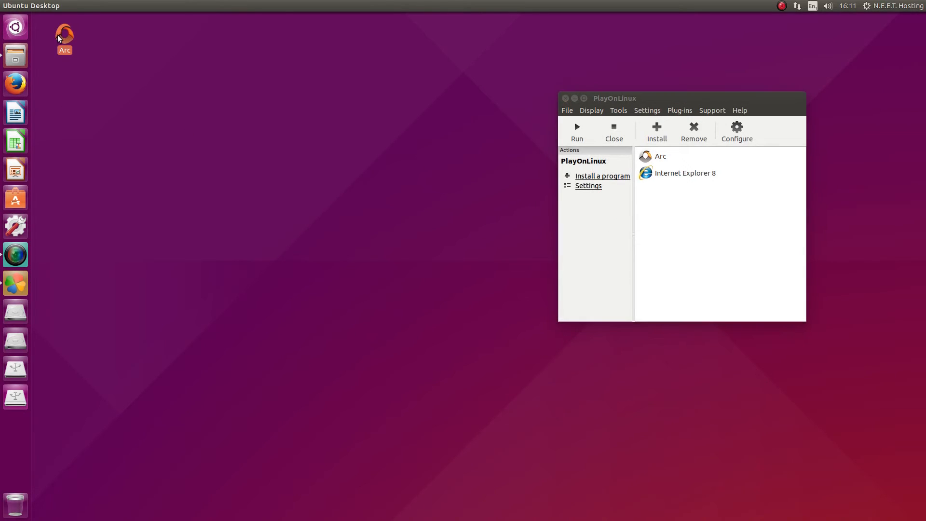
left_click(645, 153)
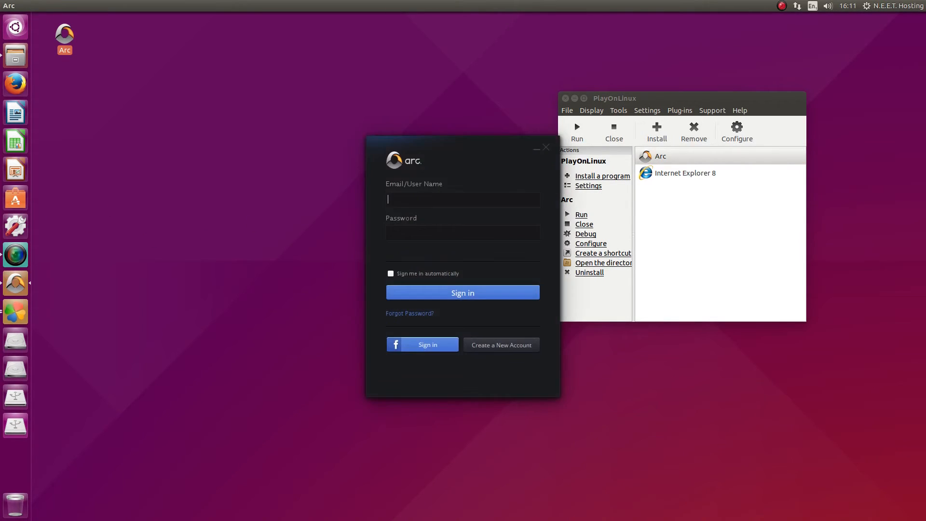
left_click_drag(353, 127, 233, 166)
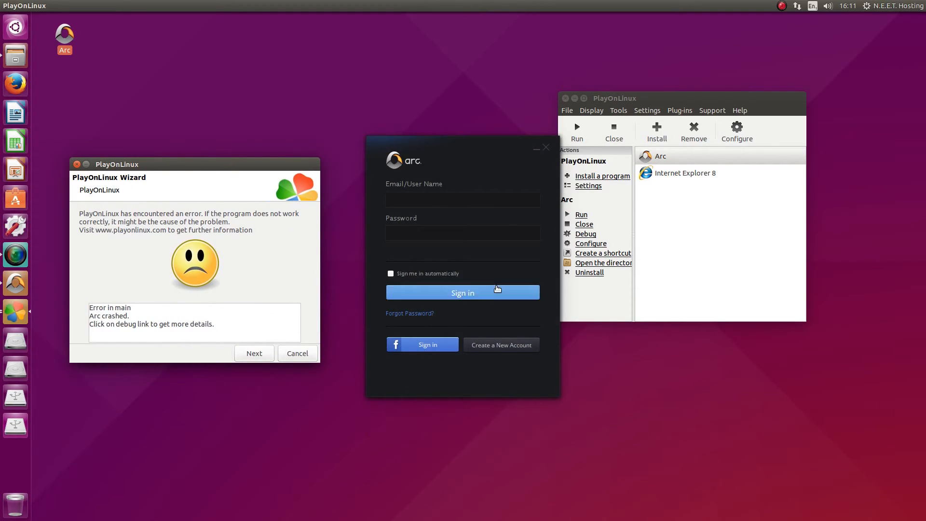
left_click(251, 354)
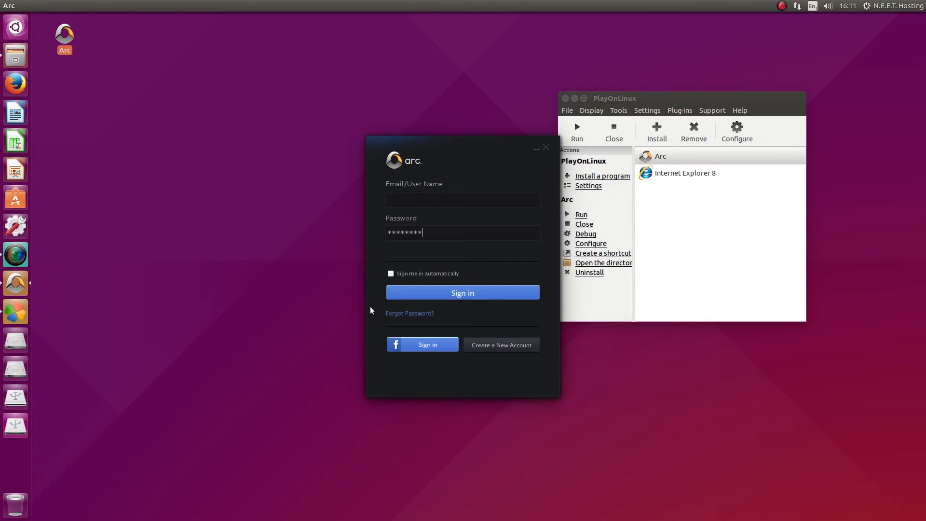
Sign in to Arc with the account's user name and password, enabling automatic sign-in.
left_click(391, 274)
left_click(456, 295)
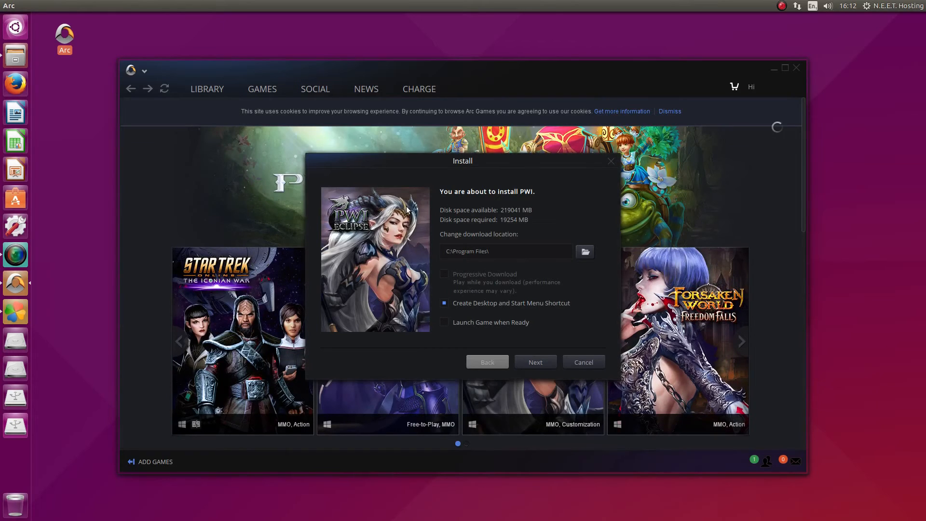
Install PWI to C:\Program Files\ with desktop and Start menu shortcuts, close the game scan and monitor the download in the library.
left_click(535, 363)
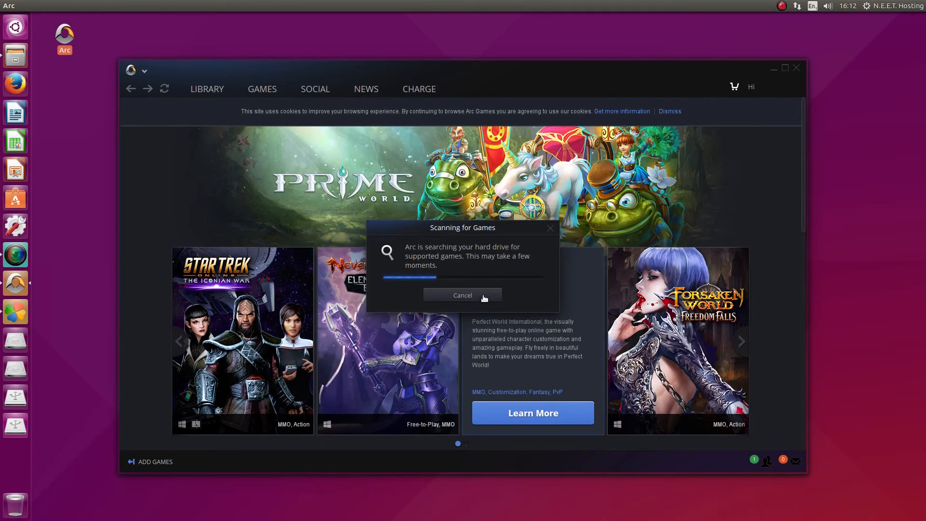
left_click(550, 228)
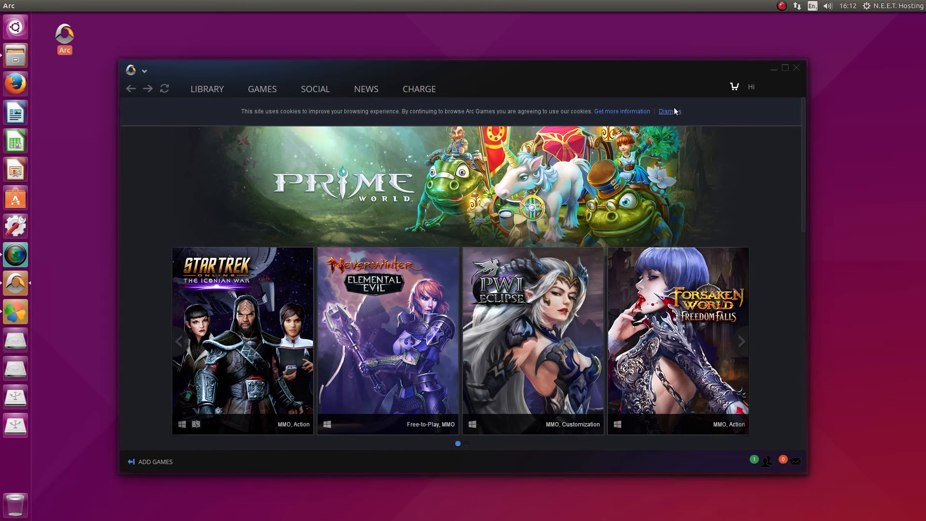
left_click(676, 111)
left_click(205, 91)
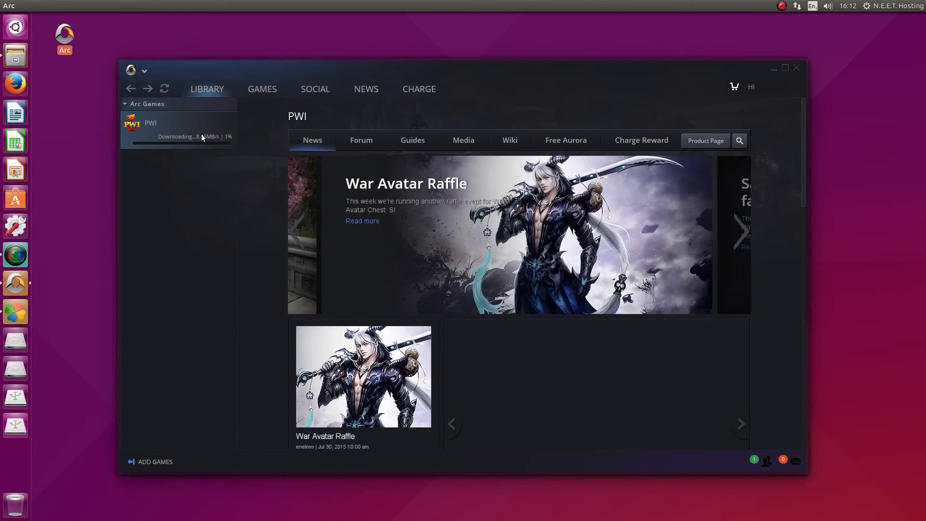
mouse_move(208, 140)
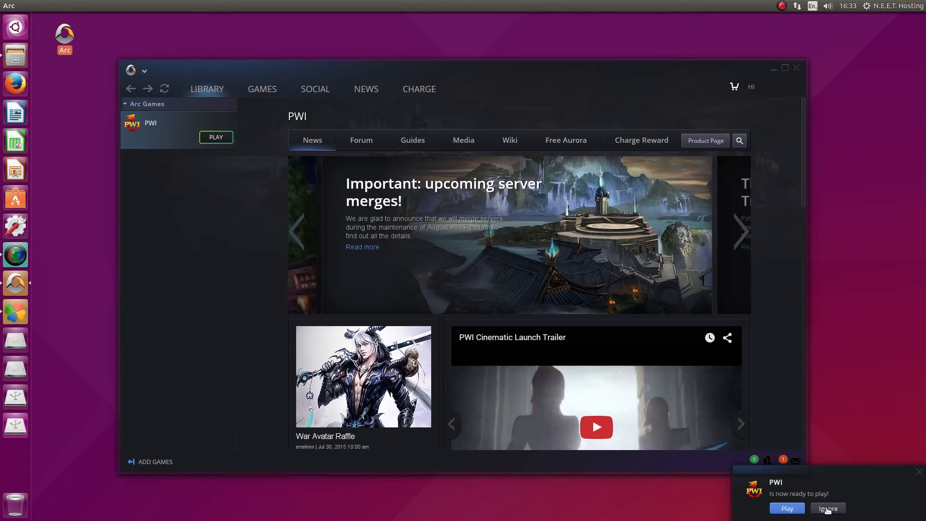
Ignore the notification that PWI is ready to play, exit Arc and move the PlayOnLinux window towards the middle of the desktop.
left_click(828, 509)
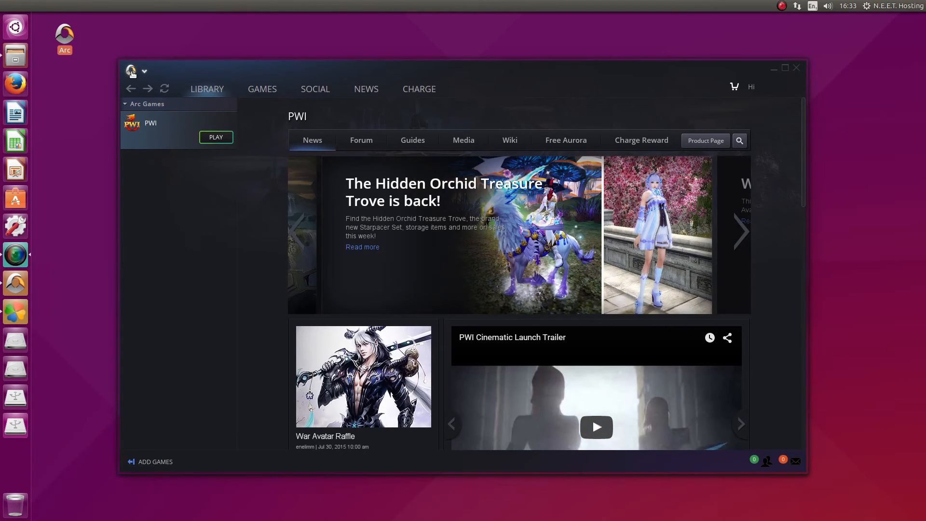
left_click(131, 72)
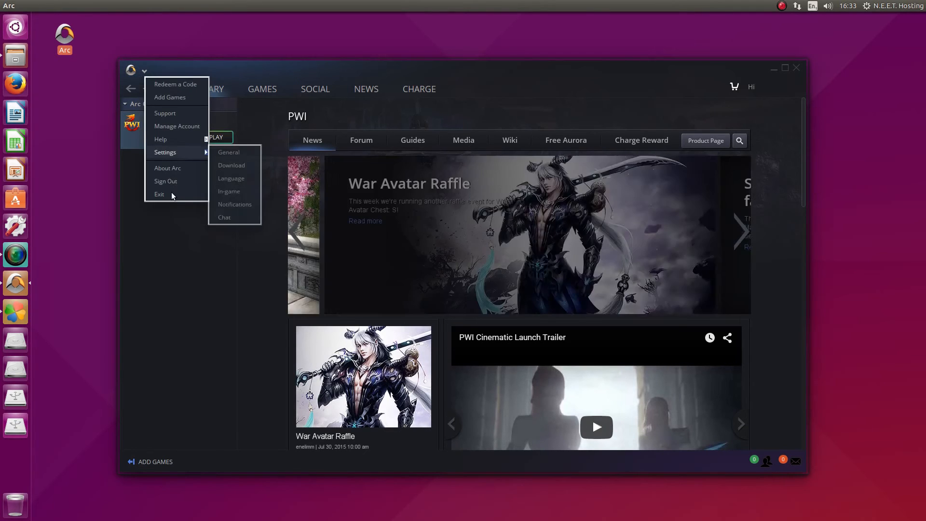
left_click(170, 194)
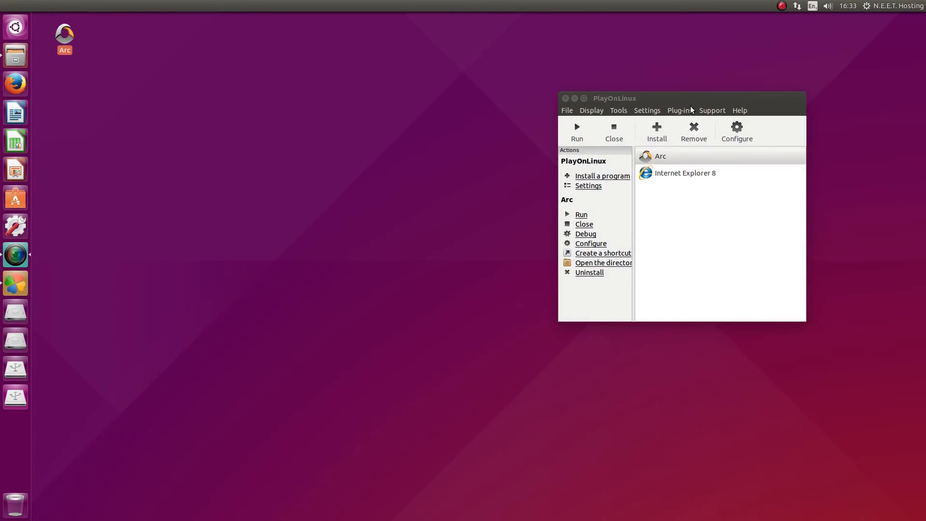
left_click_drag(698, 99, 419, 143)
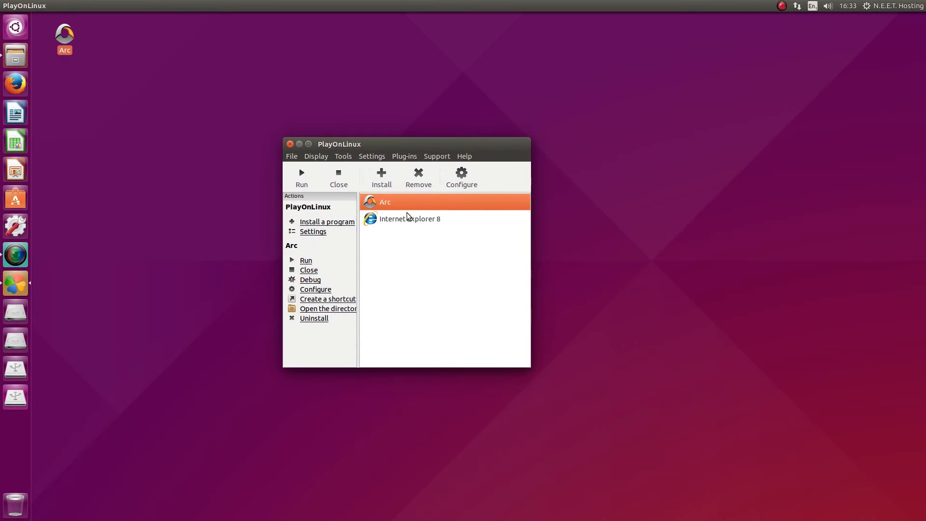
Create a shortcut named elementclient for elementclient.exe from Arc's virtual drive in the PlayOnLinux configuration, and finish without making another shortcut.
left_click(460, 182)
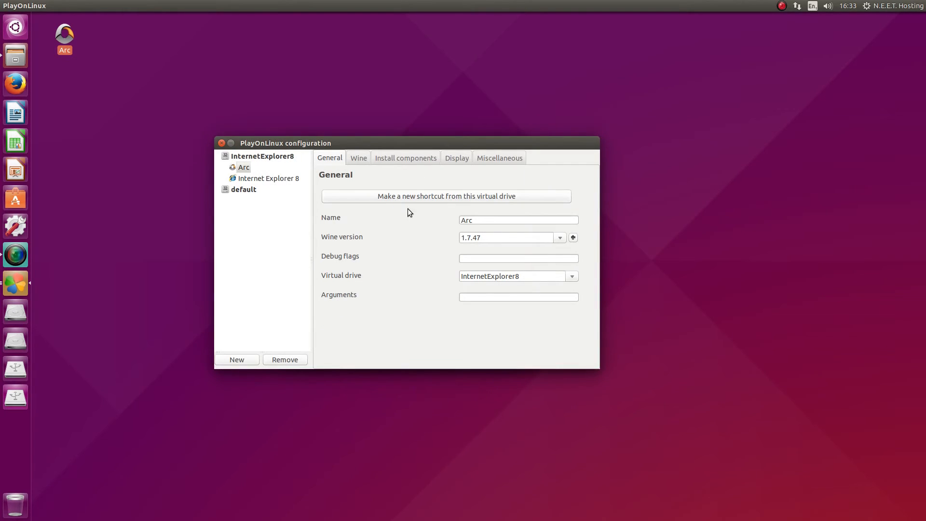
left_click(430, 200)
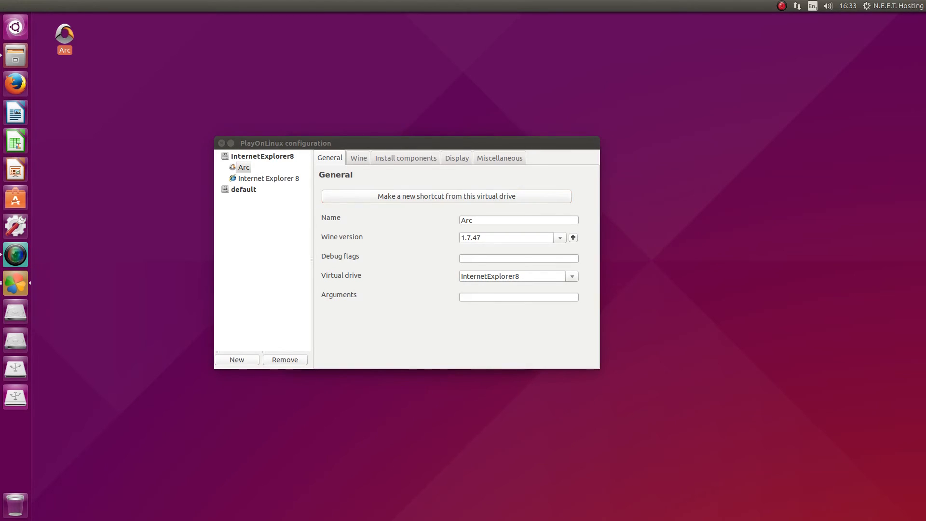
left_click_drag(177, 167, 328, 191)
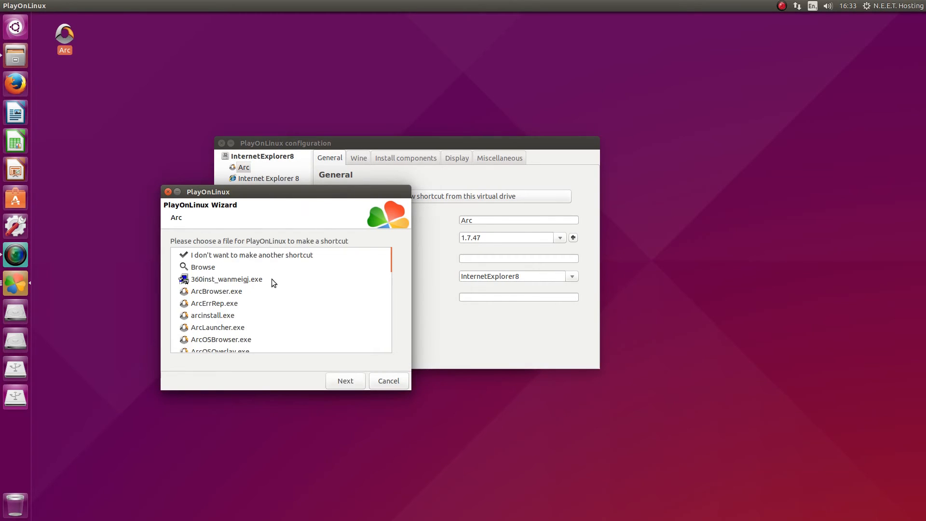
scroll(314, 309, "down", 5)
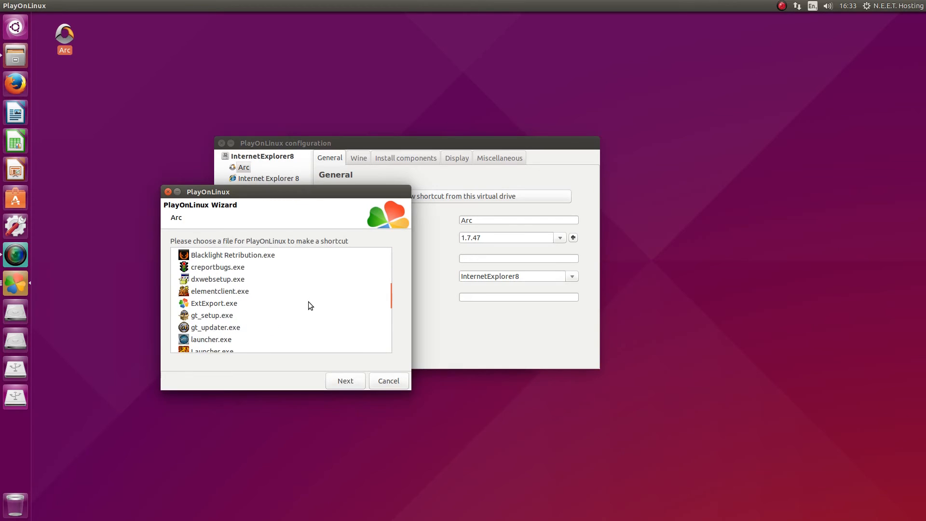
left_click(291, 292)
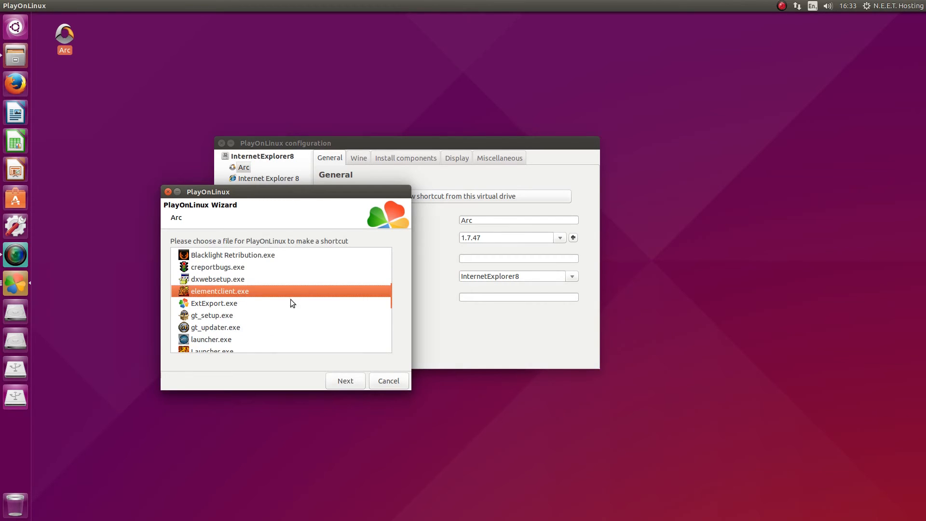
left_click(345, 381)
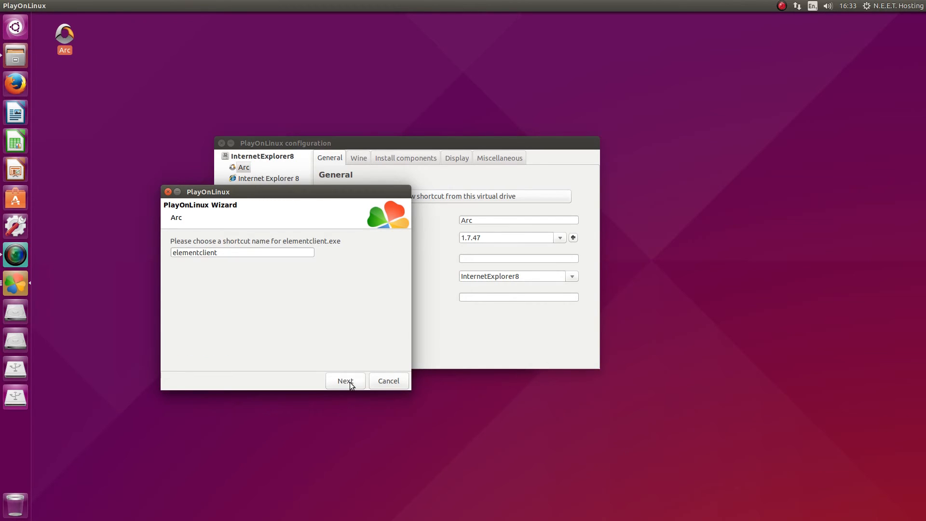
left_click(349, 381)
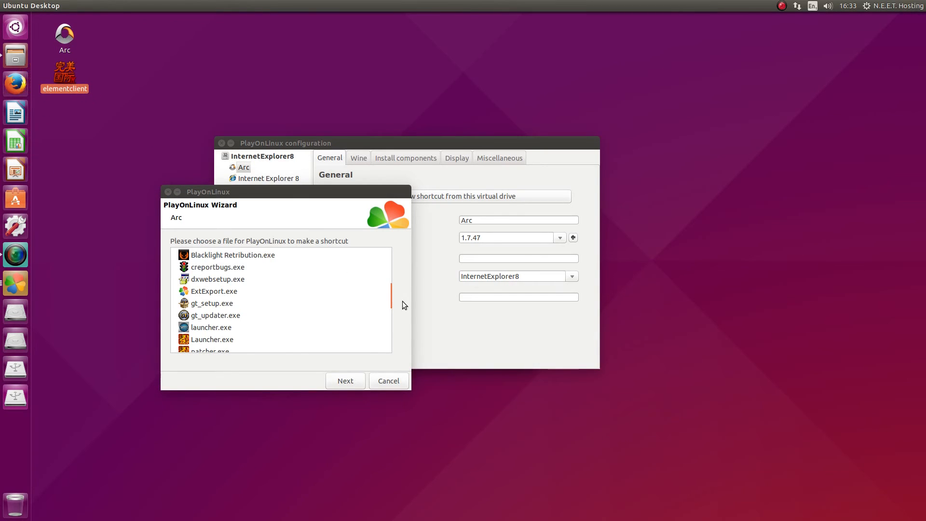
scroll(390, 298, "up", 5)
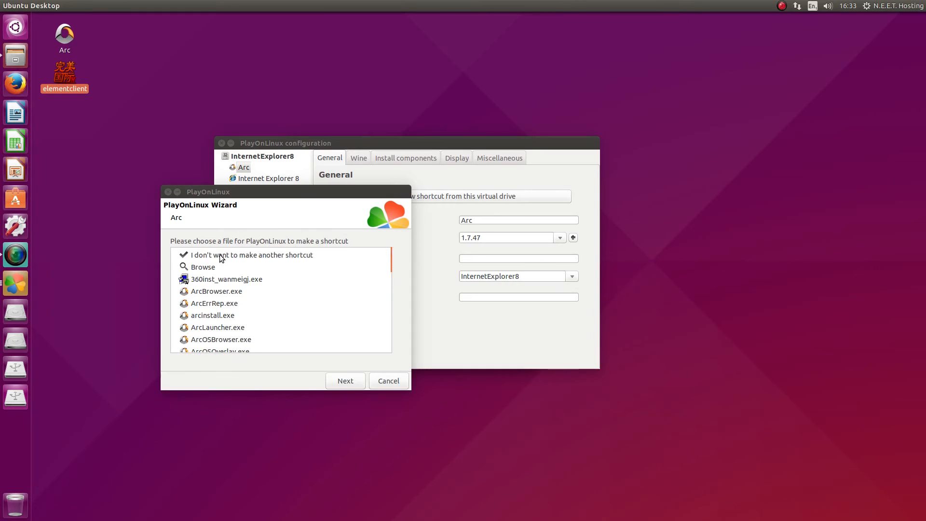
left_click(223, 256)
left_click(335, 385)
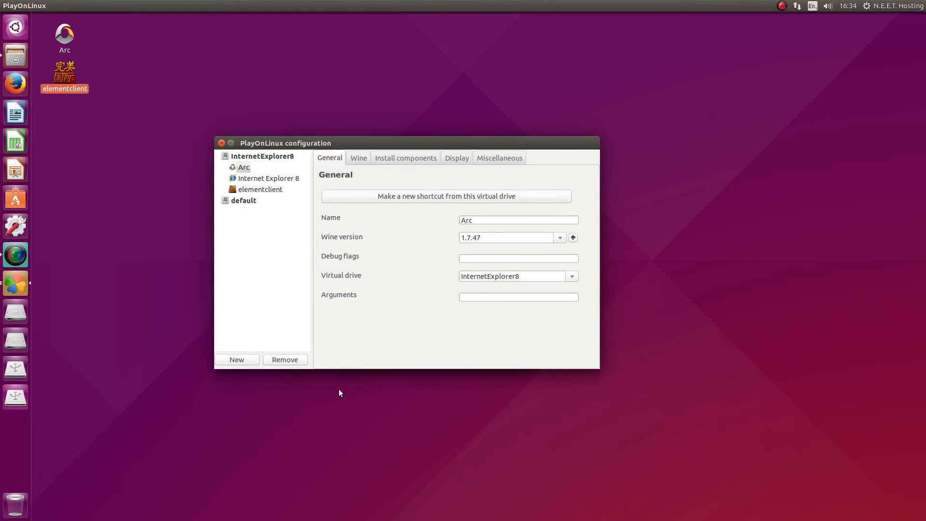
Close the configuration window and quit PlayOnLinux, agreeing to close all its windows.
left_click(222, 143)
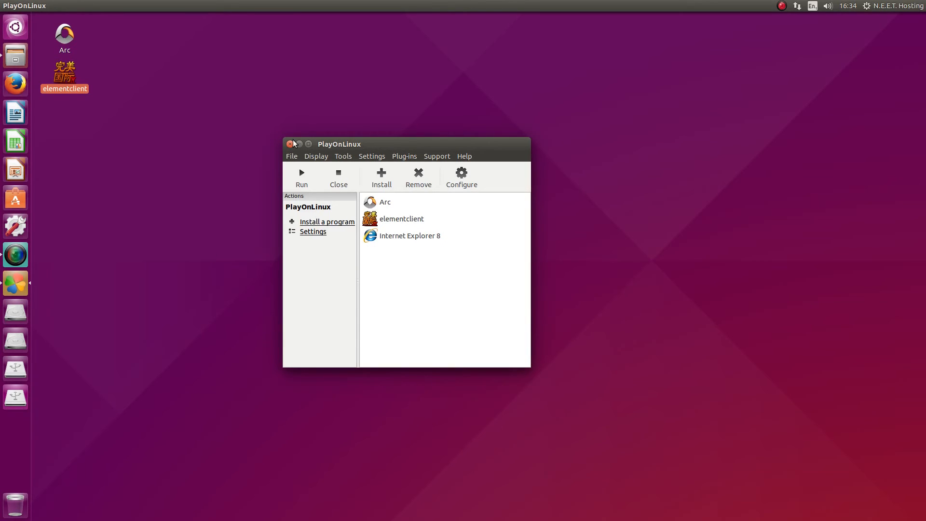
left_click(290, 144)
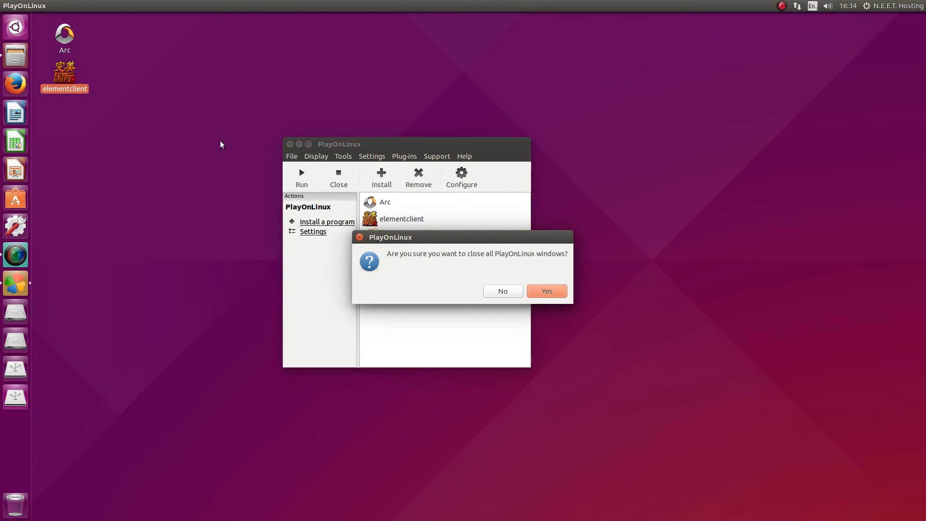
left_click(541, 295)
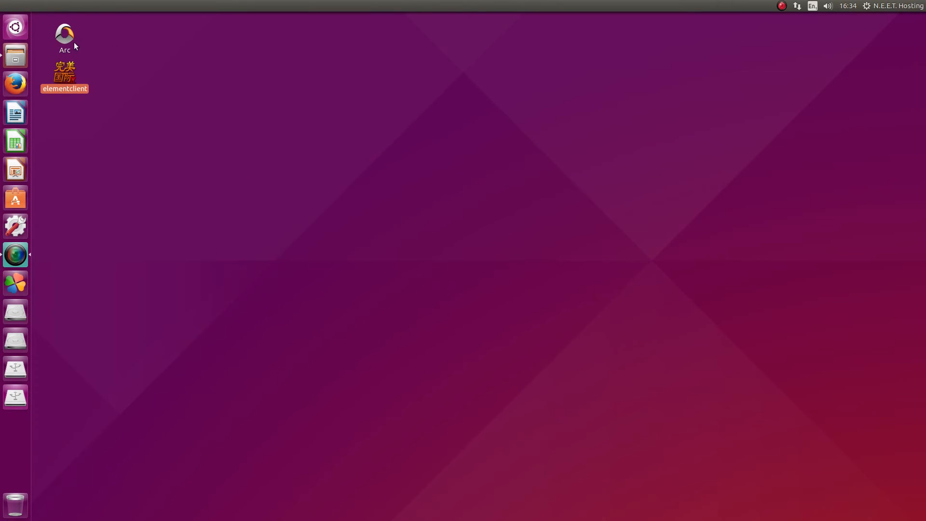
Launch Arc from the desktop and start PWI from its library.
left_click(67, 37)
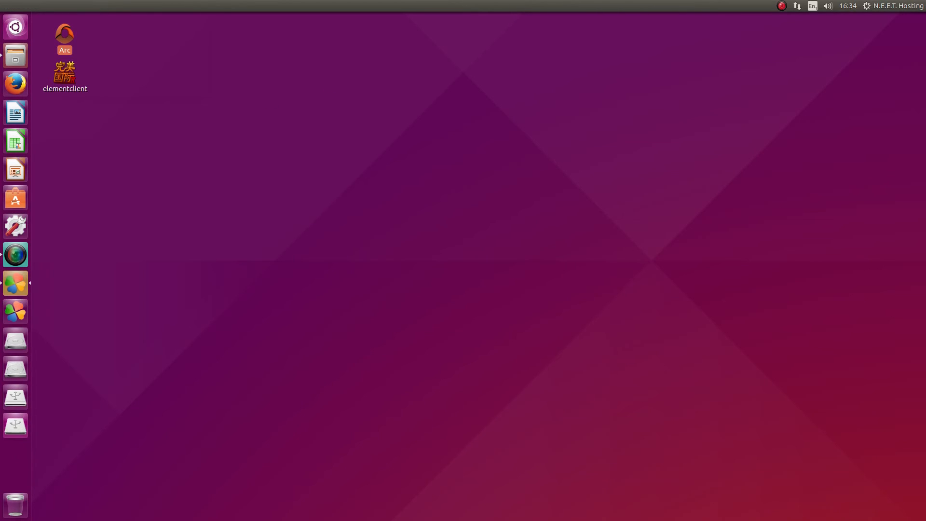
left_click(303, 364)
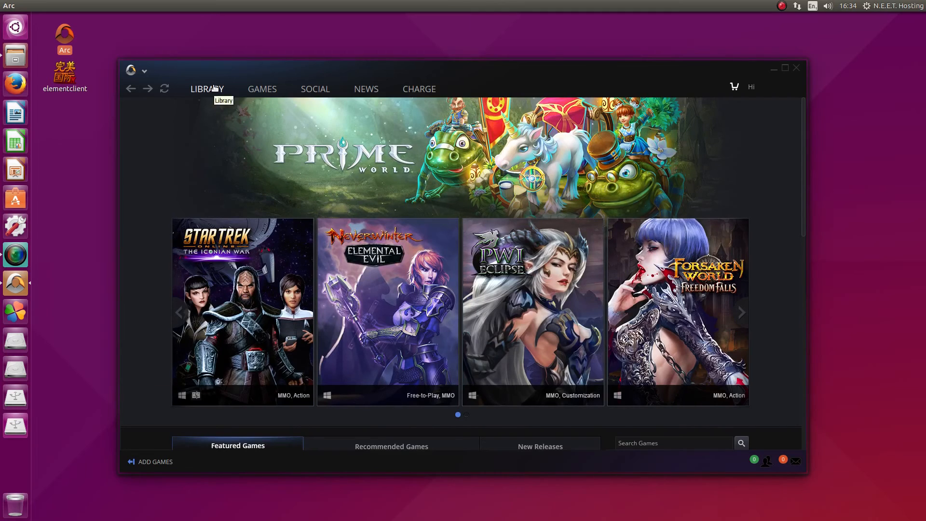
left_click(214, 88)
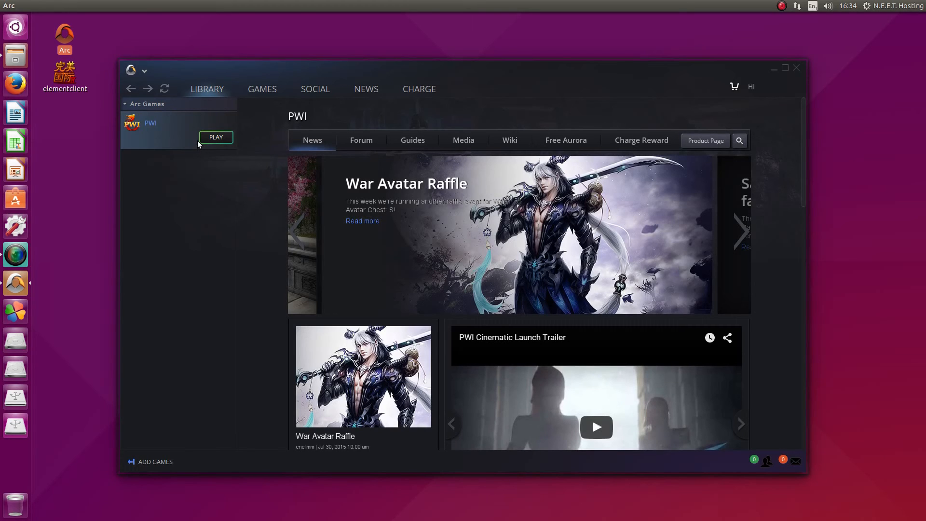
left_click(210, 138)
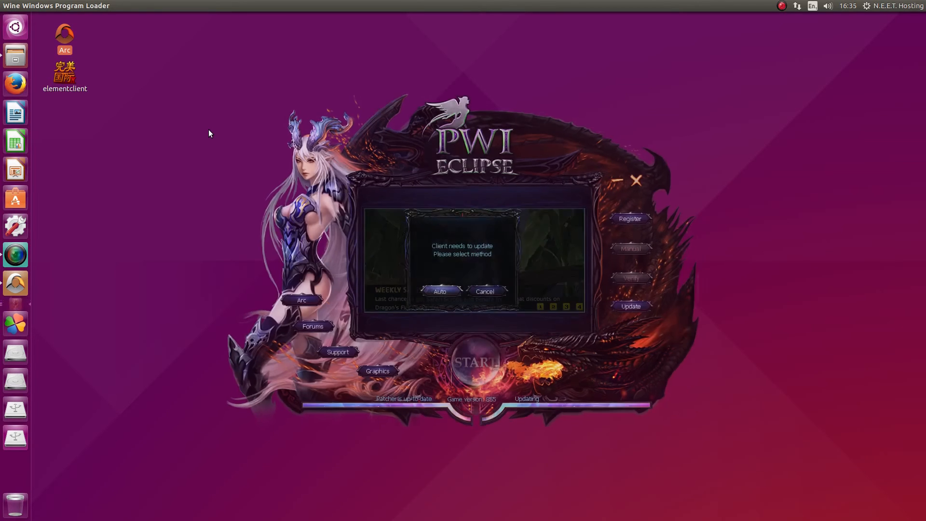
Update the PWI client automatically, choosing a patch server manually in the update settings.
left_click(434, 295)
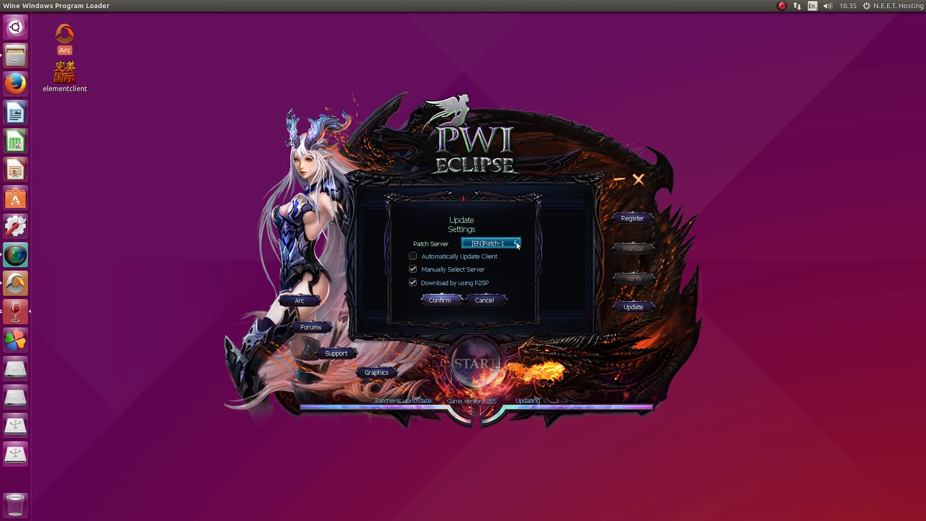
left_click(515, 244)
left_click(494, 260)
left_click(441, 299)
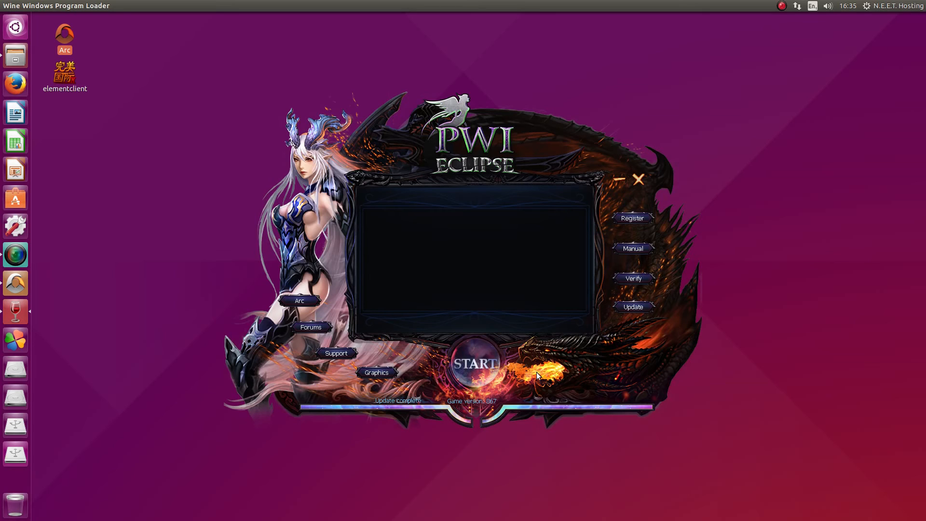
Set the graphics to windowed 16:9 mode, disable Shadows, Sharpen and Soften, and lower the detail levels.
left_click(386, 375)
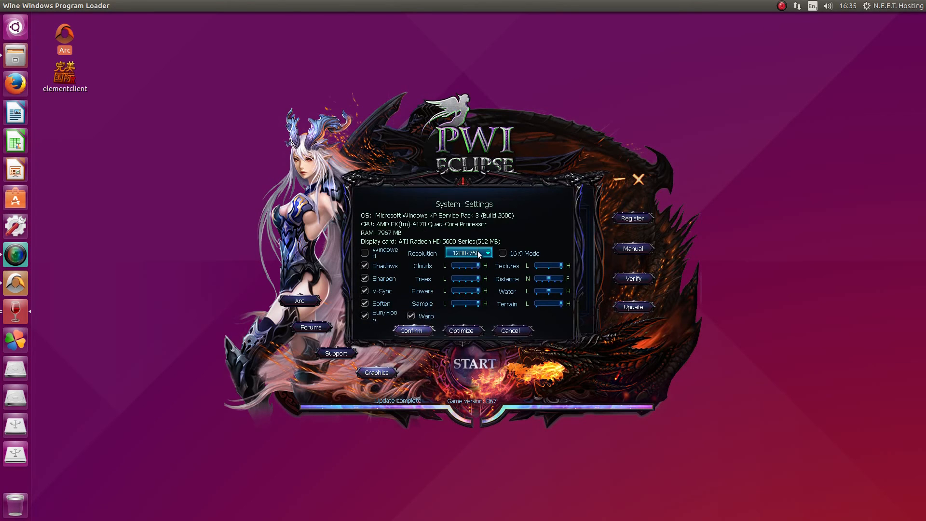
left_click(502, 253)
left_click(469, 303)
left_click(365, 278)
left_click(365, 265)
left_click(412, 331)
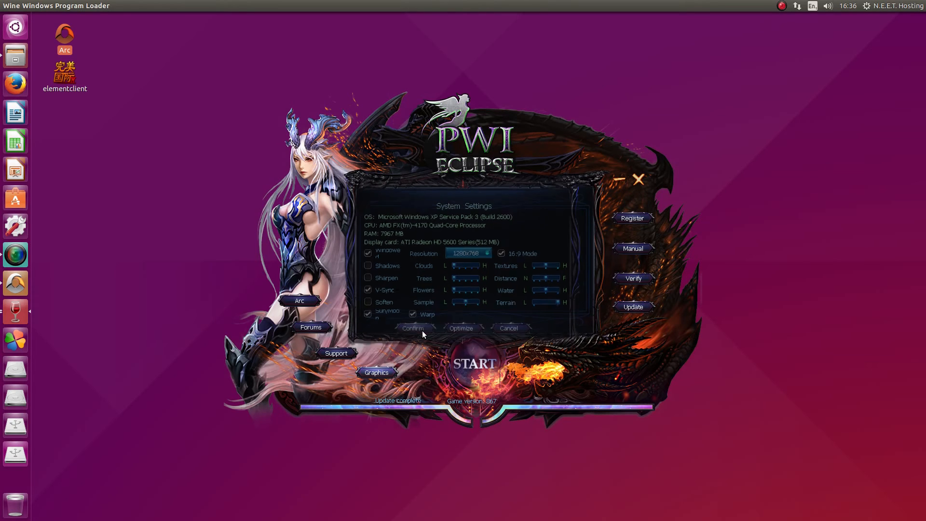
Start the game on the US West [EN - PvP] Lost City server and enter the world with the level 101 Seeker.
left_click(482, 356)
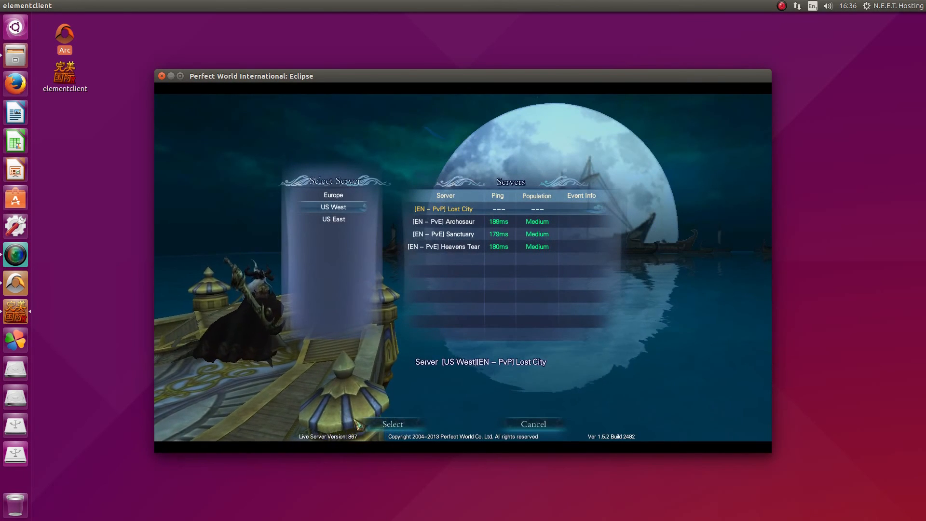
left_click(391, 425)
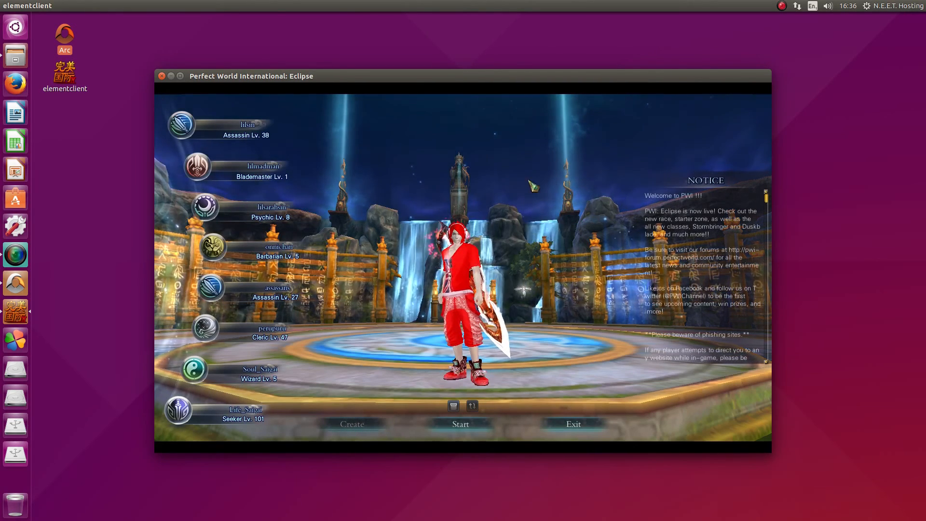
left_click(250, 169)
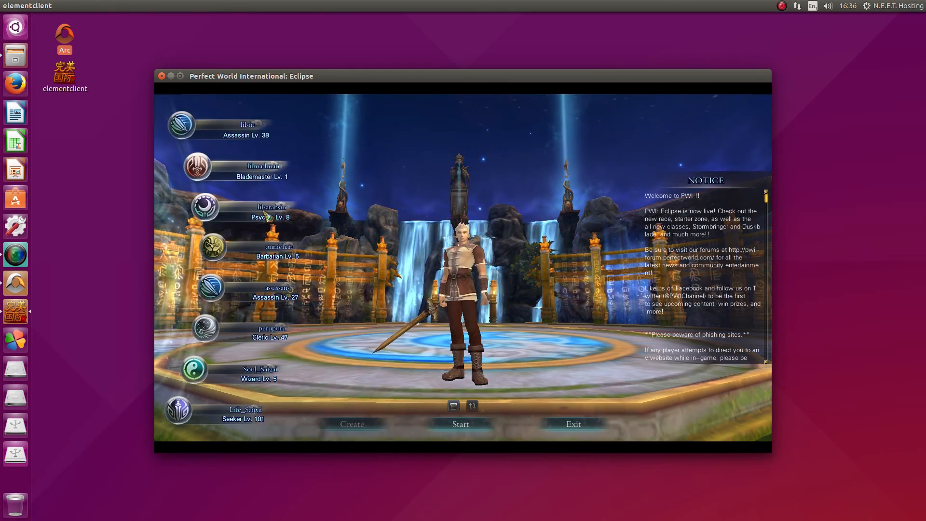
left_click(237, 135)
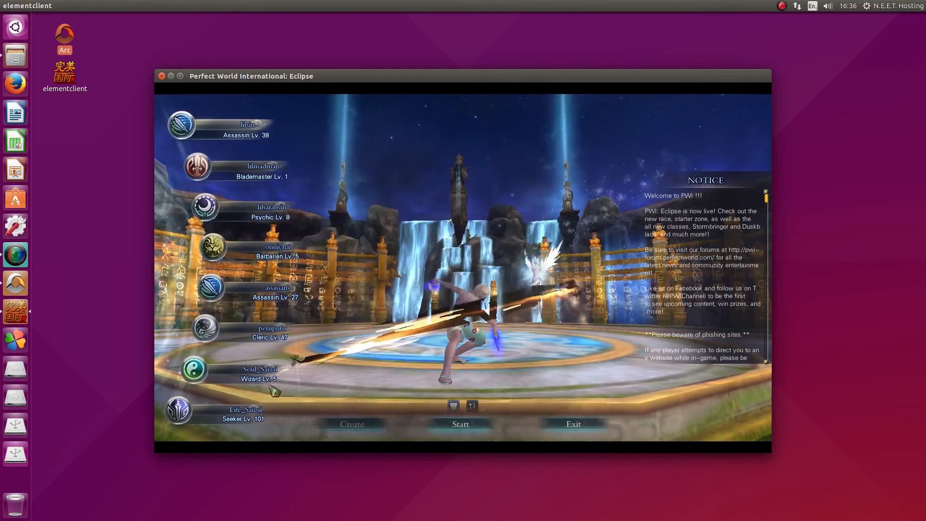
left_click(255, 415)
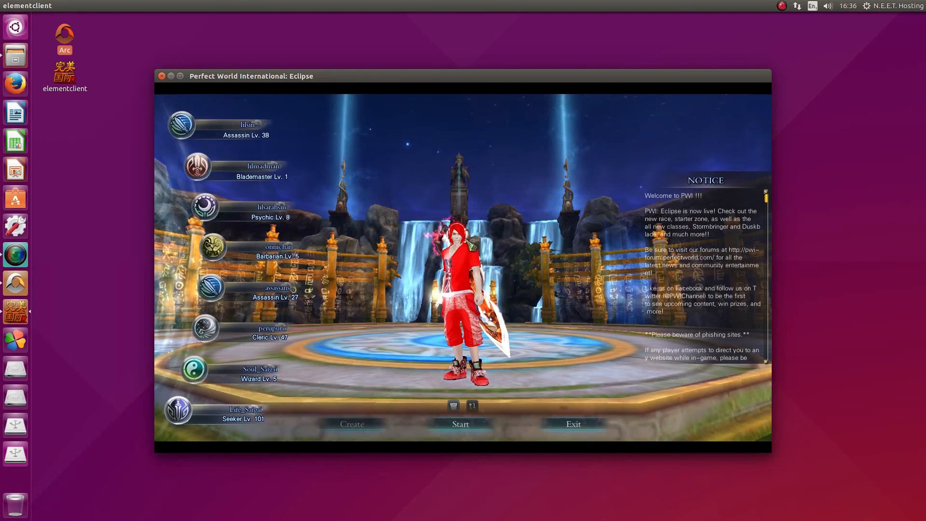
left_click(463, 425)
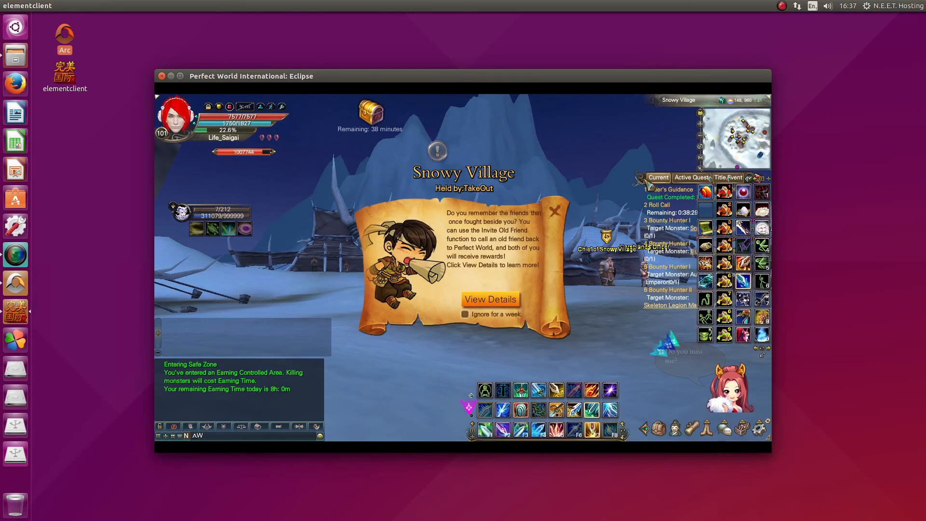
Place the quest tracker beside the minimap and the skill bars closer to the chat box, dismissing the friend-invitation and welcome-back notices.
left_click_drag(642, 180, 583, 121)
left_click(559, 212)
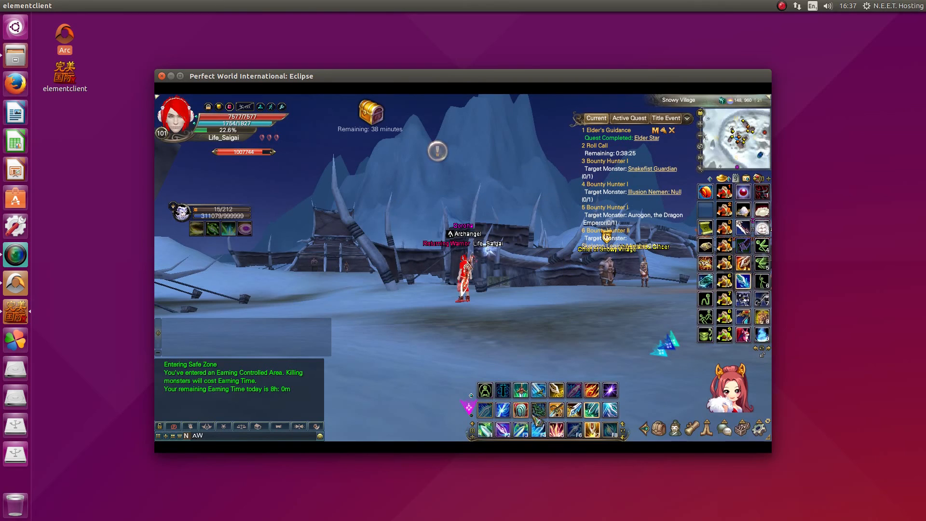
left_click_drag(476, 436, 409, 441)
left_click(422, 394)
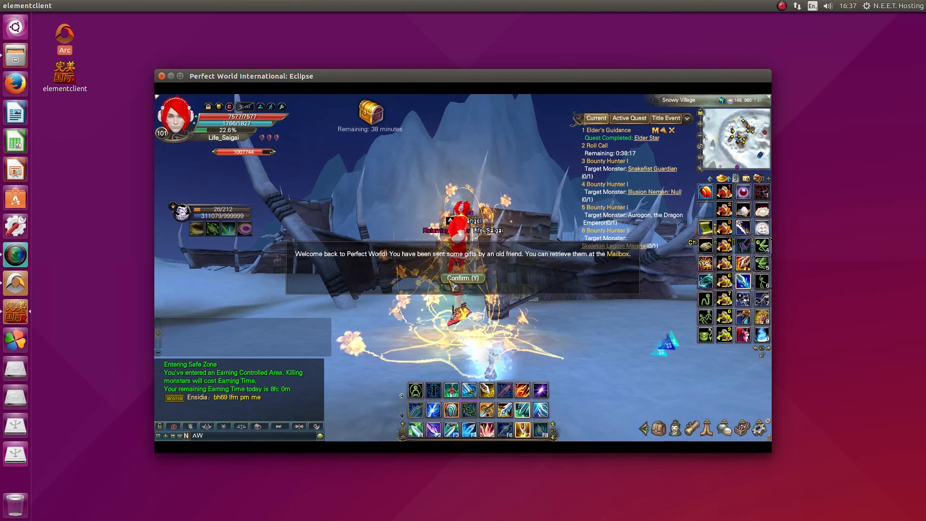
key("y")
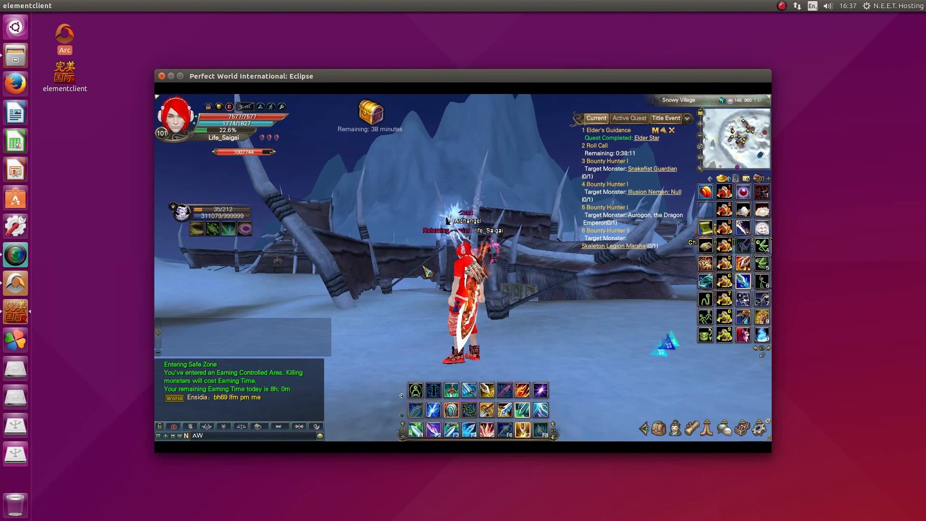
Check the Unique Reward list, close it and turn the camera to a close front view of the character.
left_click(378, 118)
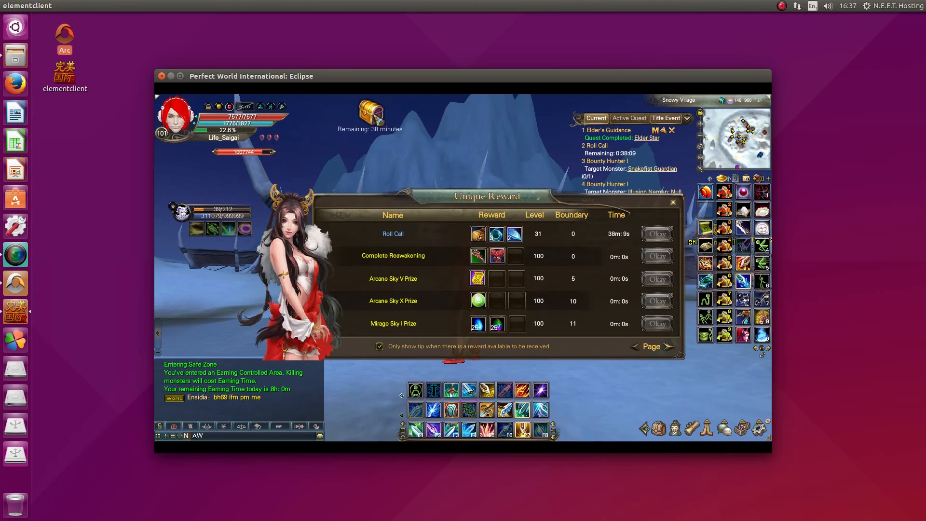
left_click(679, 209)
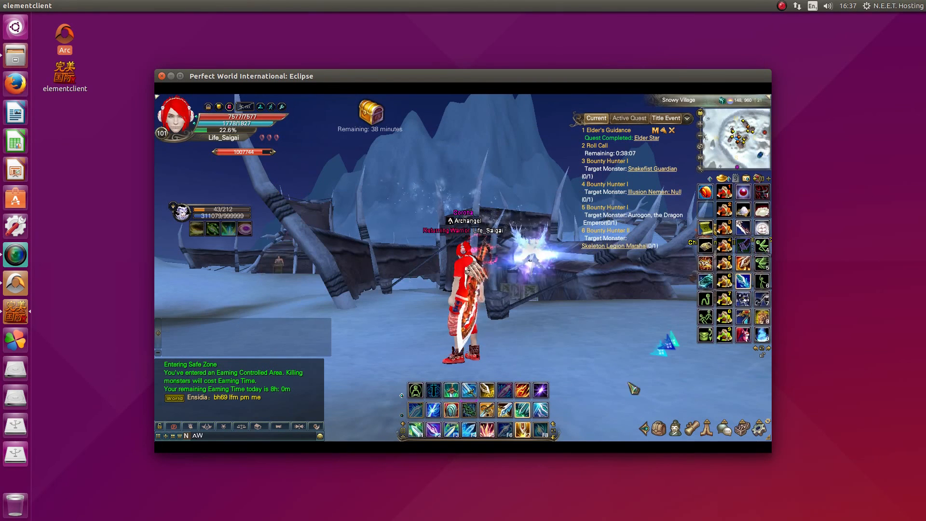
left_click_drag(634, 385, 765, 385)
scroll(402, 288, "up", 10)
scroll(403, 288, "down", 5)
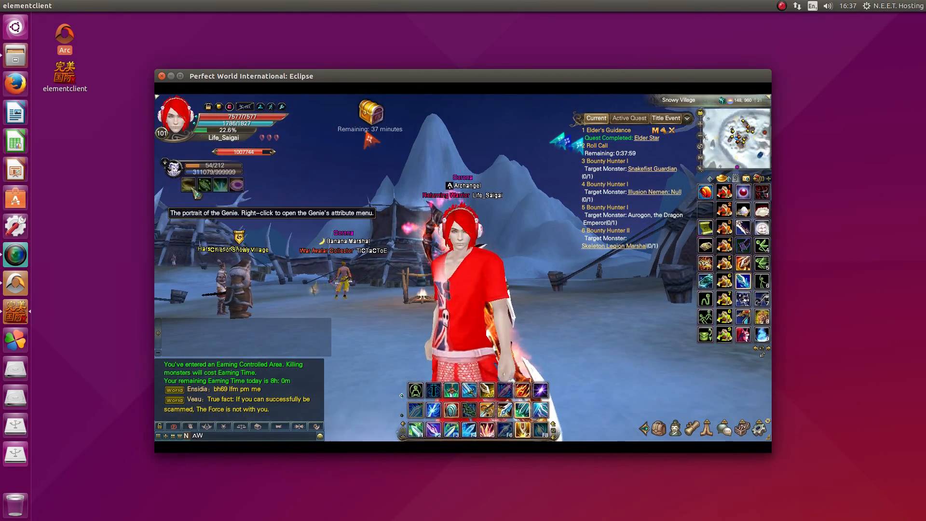
Look through the character's inventory, close it and expand the Cultivation options.
left_click(658, 427)
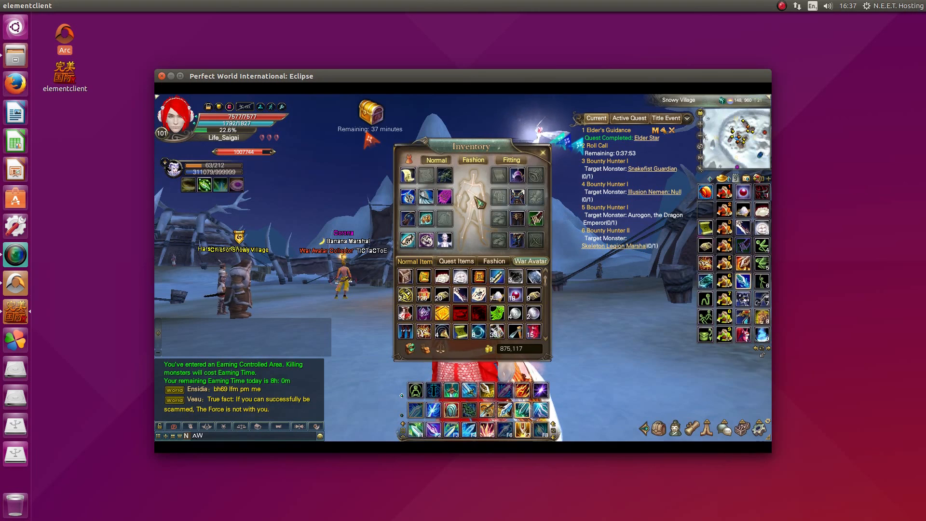
left_click(545, 155)
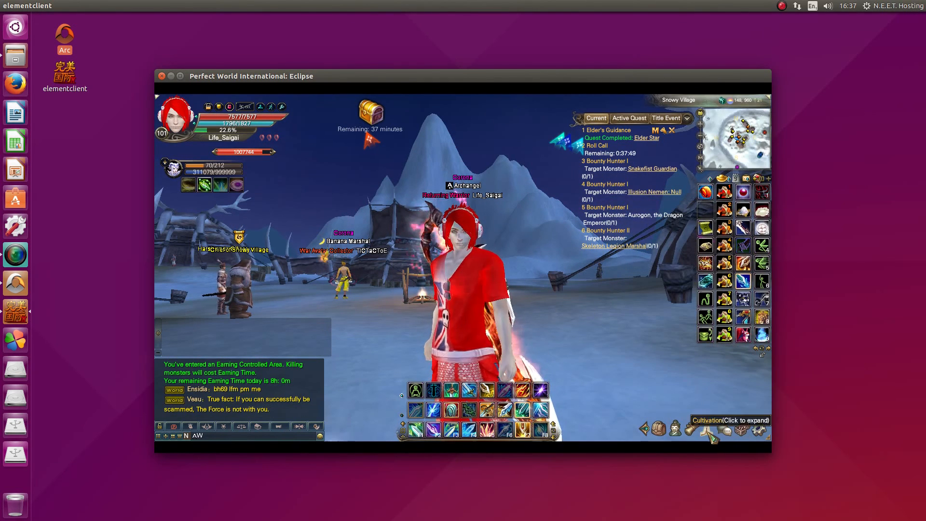
left_click(708, 428)
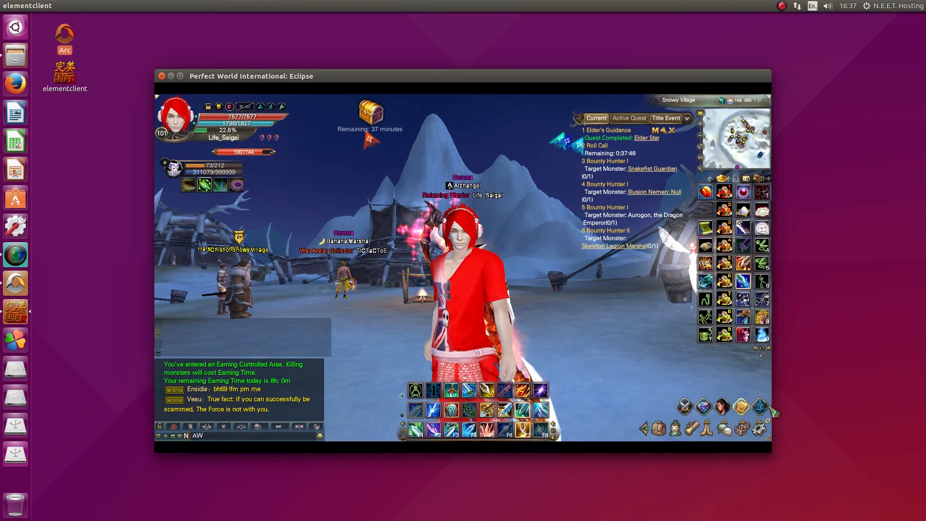
Open the Meridian chart, make one attempt at finding the Living Gates for Yaoshu (GV 2), and close both meridian windows.
left_click(764, 409)
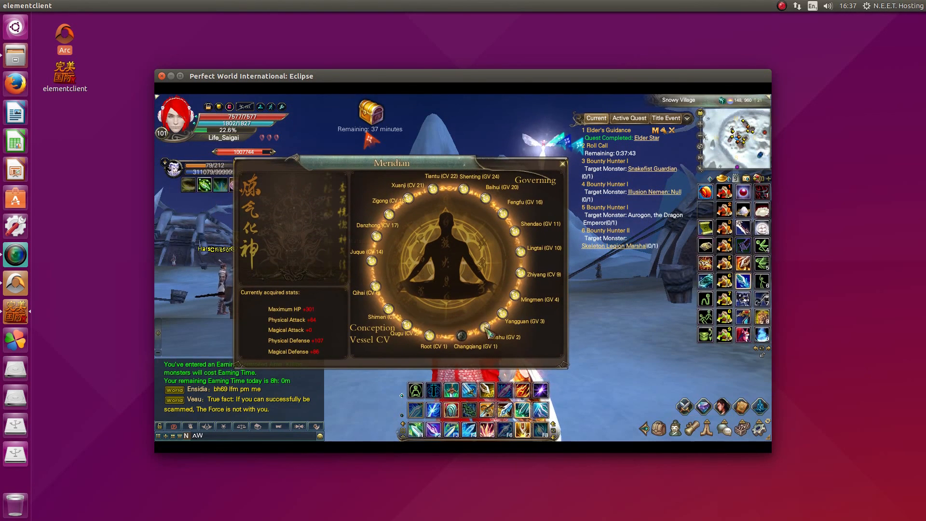
left_click(484, 326)
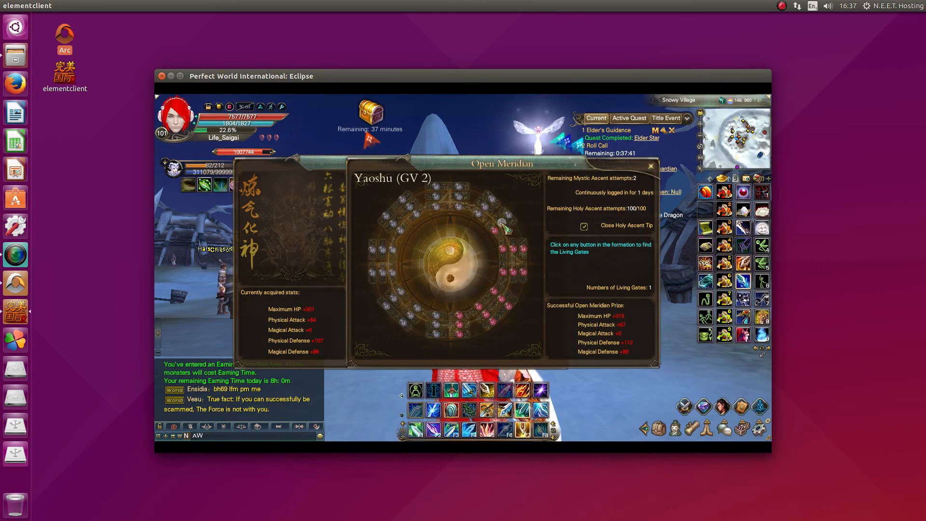
left_click(502, 222)
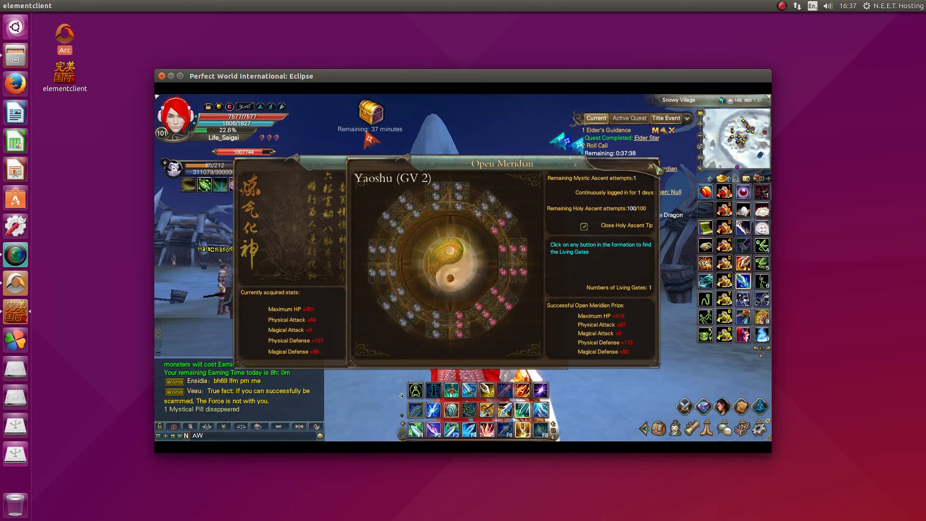
left_click(651, 166)
left_click(563, 164)
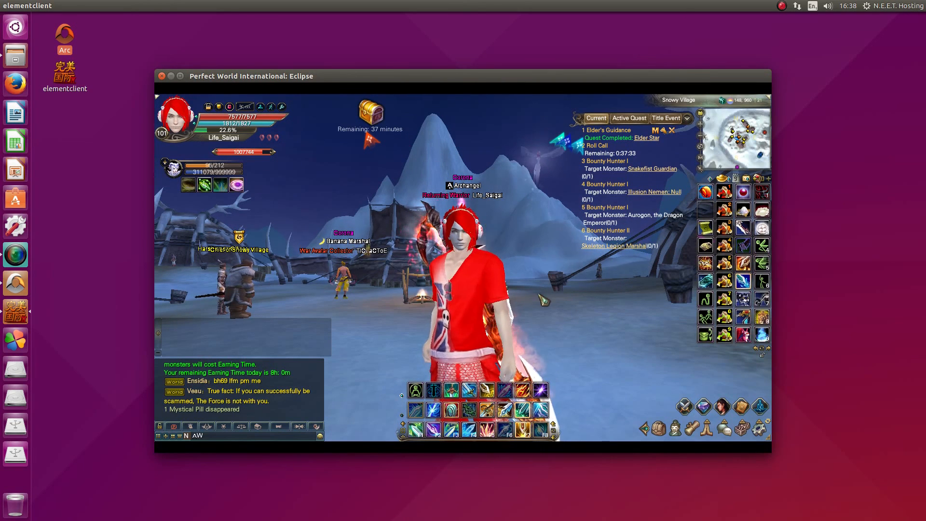
Turn the camera behind the character, jump, and run a short way forward through Snowy Village.
left_click_drag(543, 299, 410, 242)
key("space")
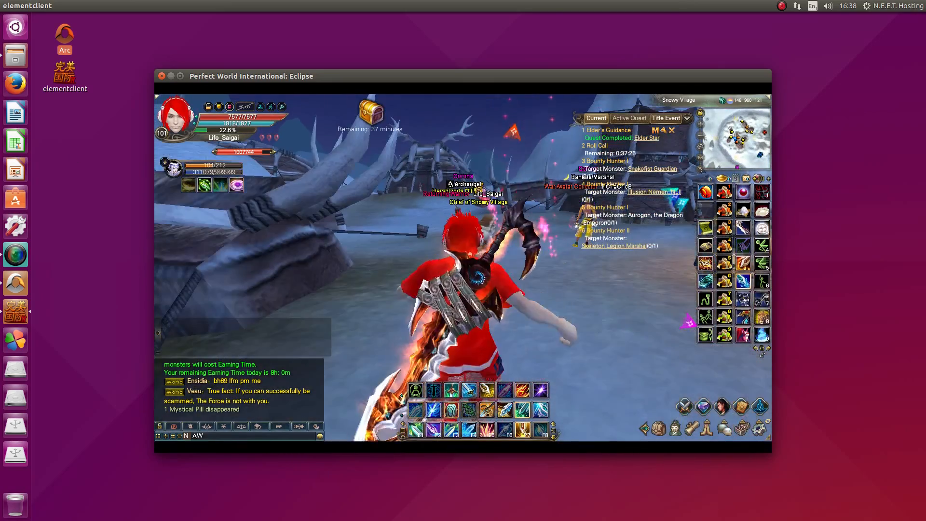
left_click(782, 6)
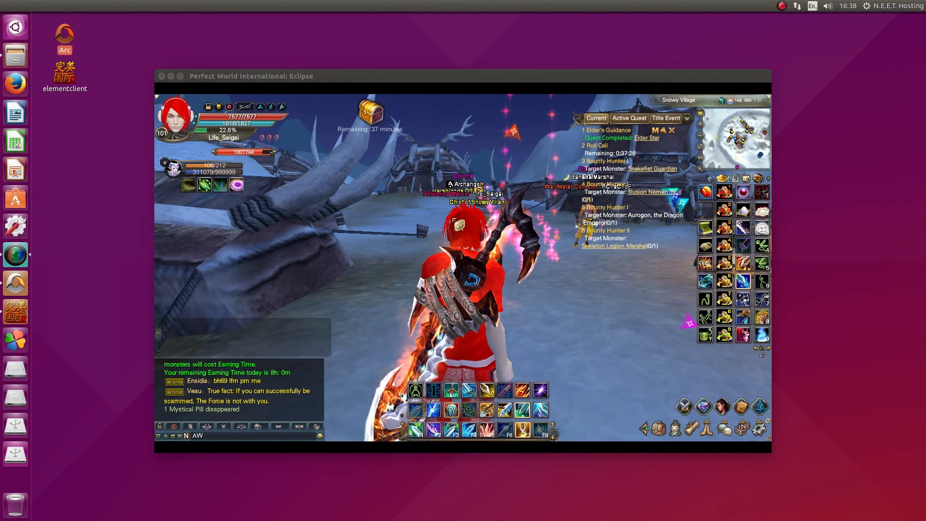
left_click_drag(455, 221, 190, 225)
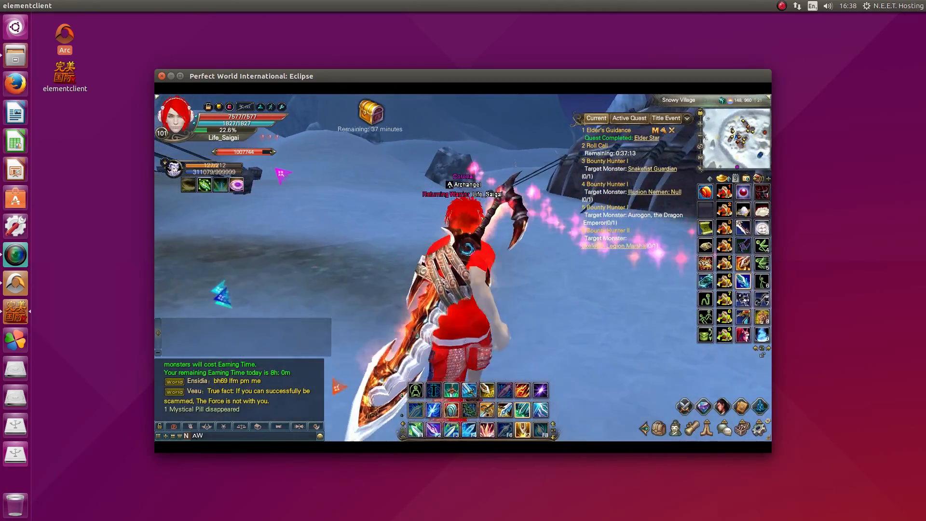
key("w")
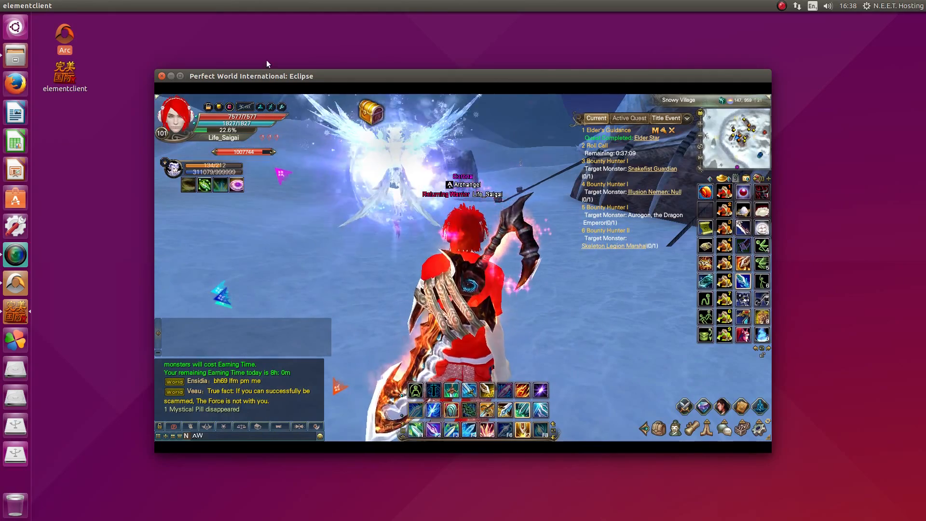
Try to enlarge the game window by its lower corner, and dismiss the bug report form without submitting it.
left_click_drag(426, 76, 448, 73)
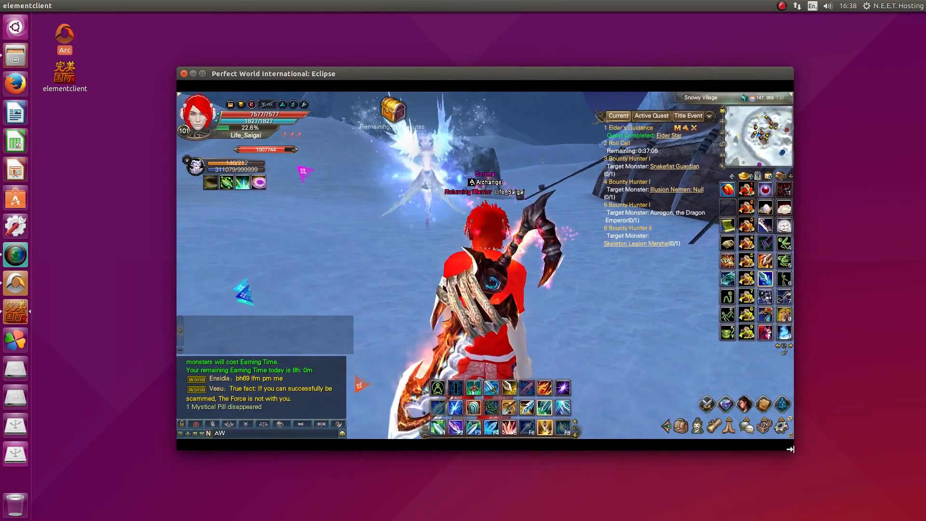
left_click_drag(791, 449, 889, 467)
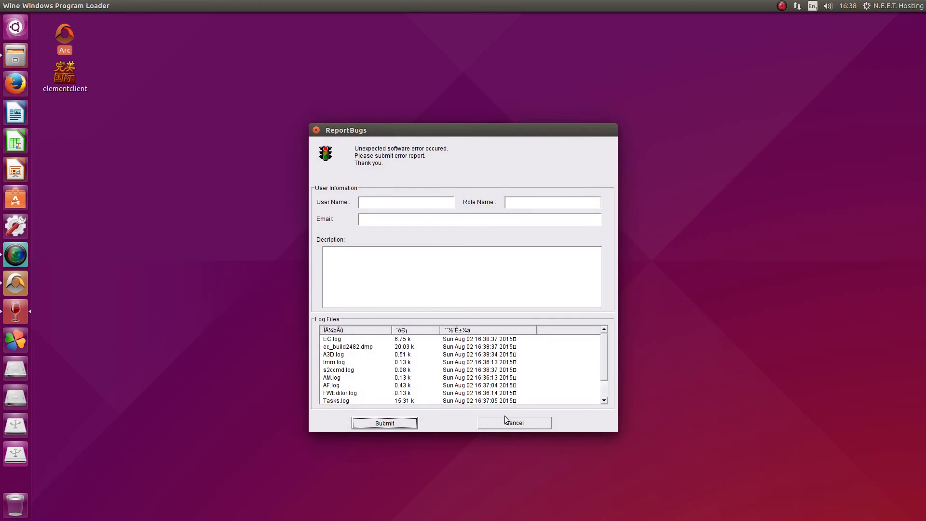
left_click(515, 422)
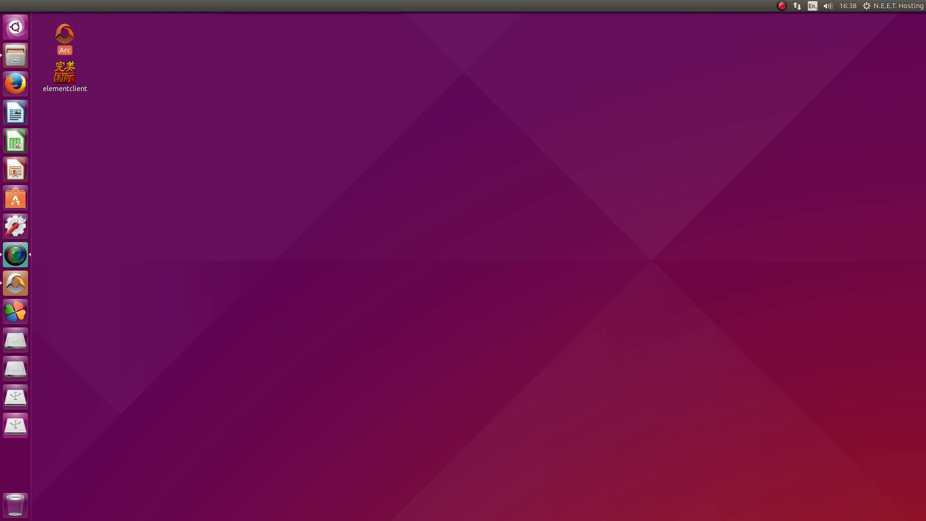
Relaunch PWI from the Arc library and set the game resolution to 1600x900 in the launcher's System Settings.
left_click(24, 278)
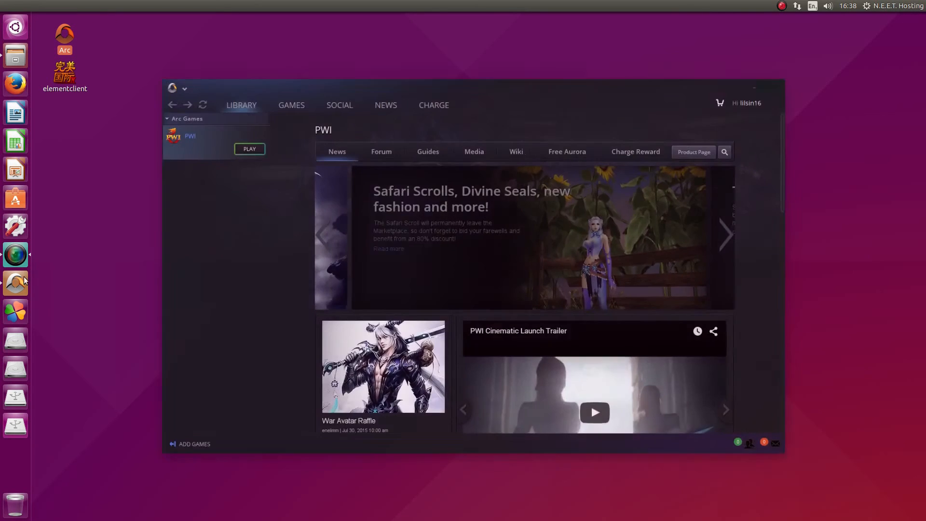
left_click(217, 139)
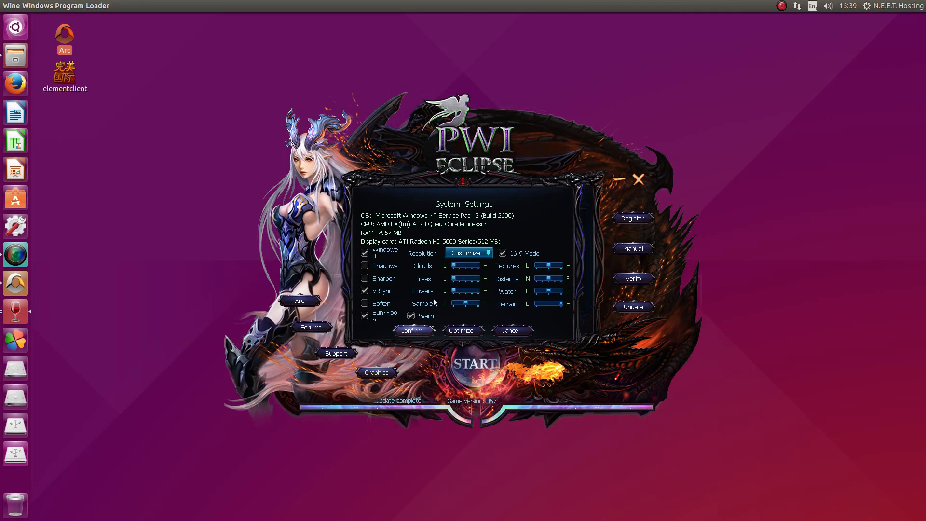
left_click(486, 255)
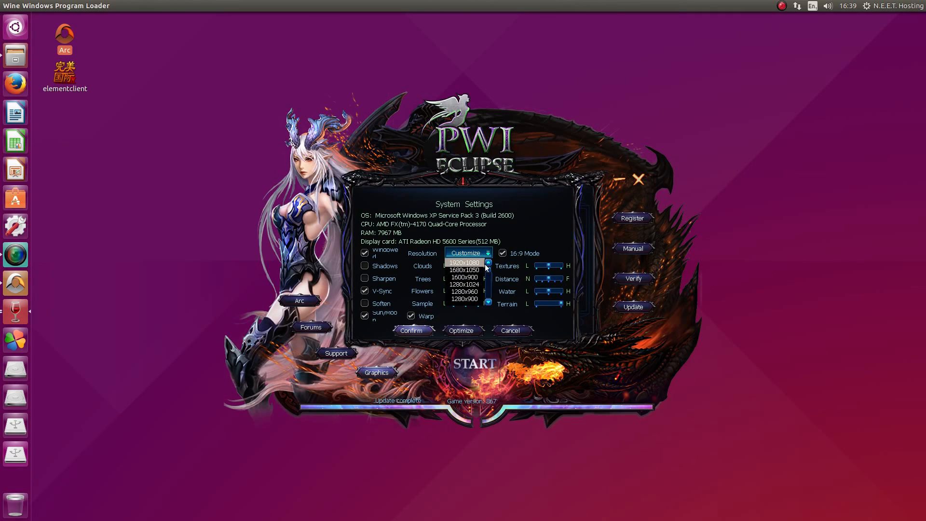
left_click(465, 278)
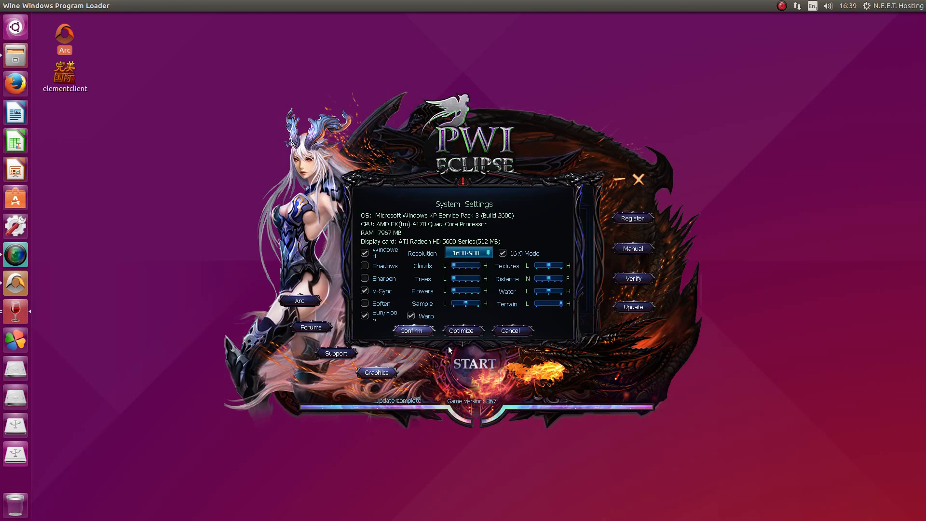
left_click(413, 331)
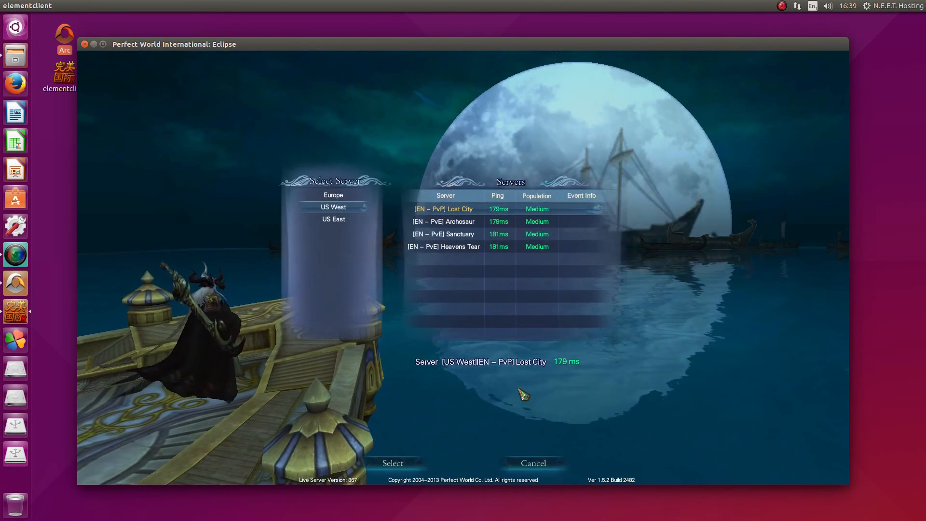
Enter the world with the level 101 Seeker on the US West [EN - PvP] Lost City server, dismissing the friend-invitation scroll.
left_click(402, 464)
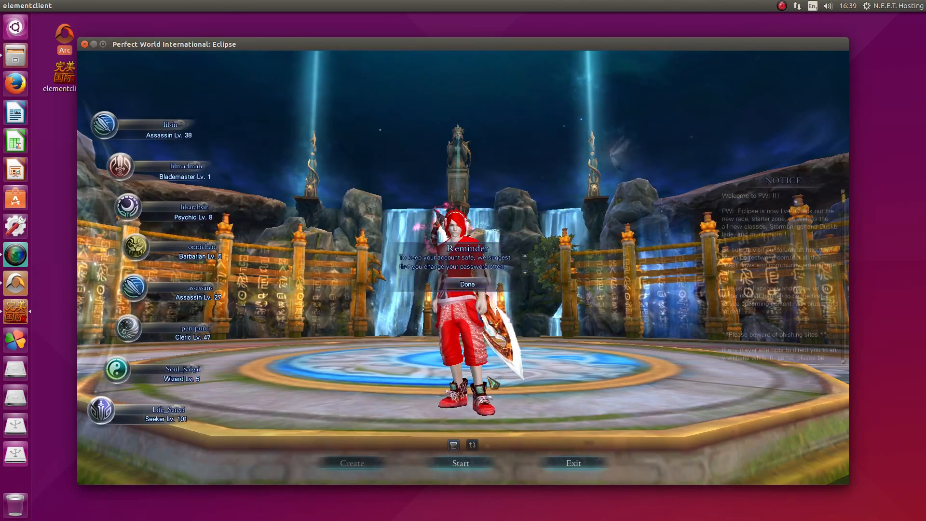
left_click(460, 462)
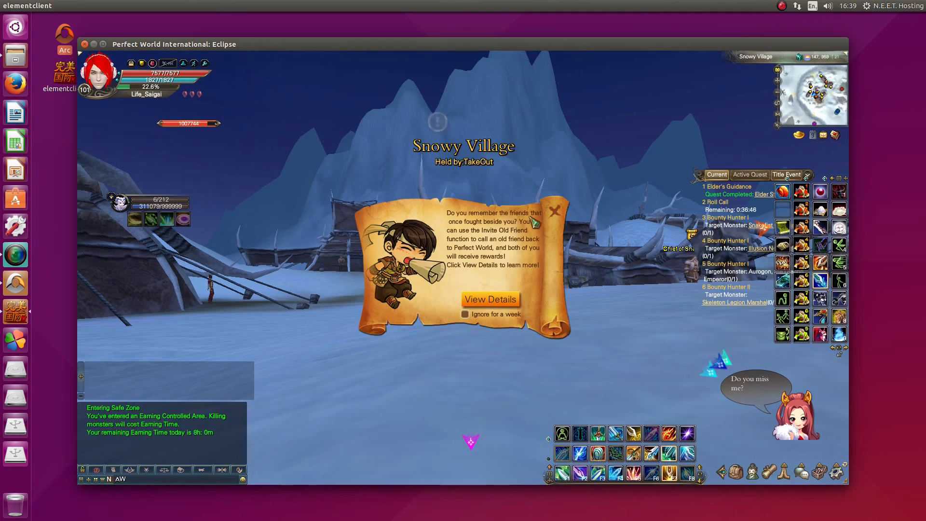
left_click(555, 211)
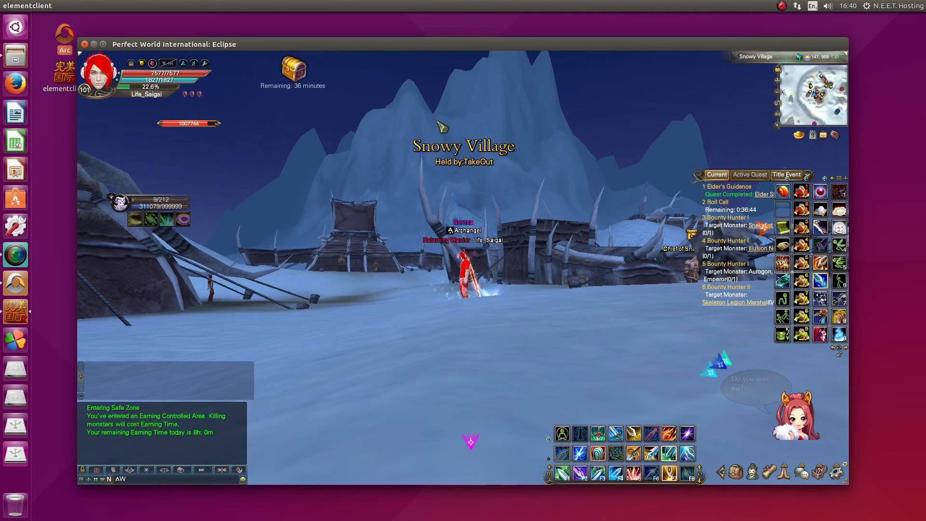
Move the quest tracker beside the minimap and the skill bars closer to the chat box, dismissing the welcome-back message.
left_click_drag(706, 183, 657, 79)
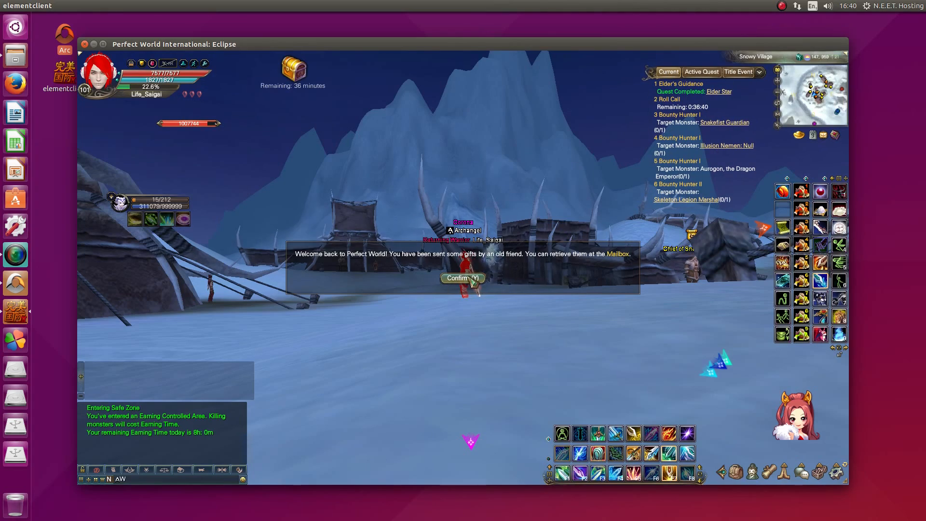
left_click(464, 279)
scroll(459, 294, "up", 5)
scroll(459, 294, "up", 5)
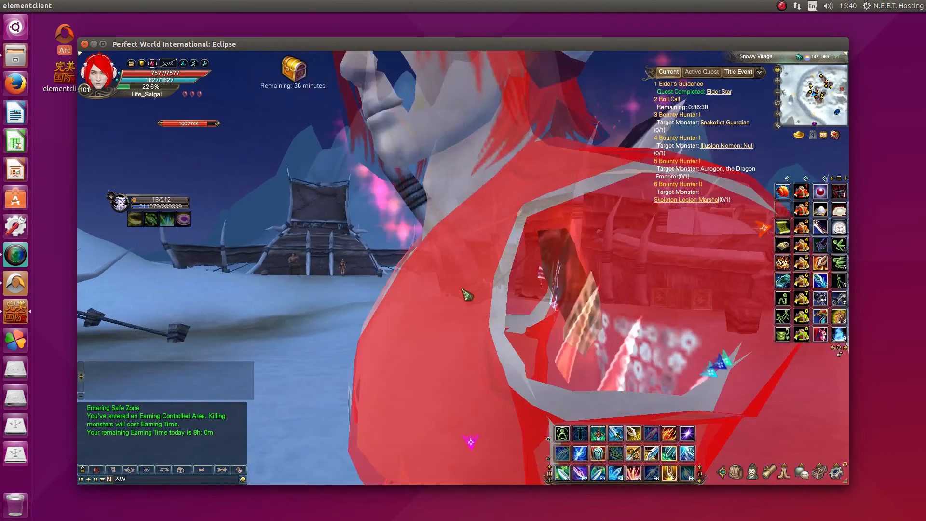
scroll(464, 293, "down", 4)
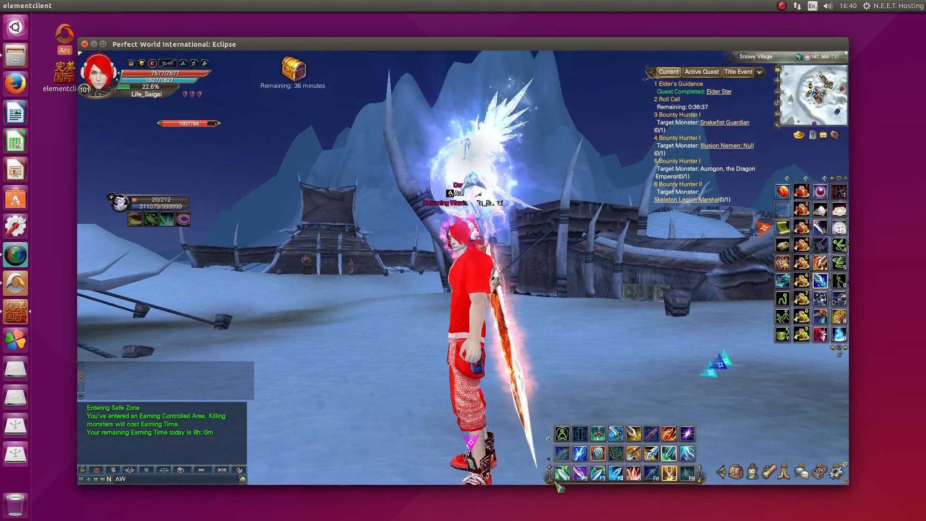
left_click_drag(556, 484, 417, 487)
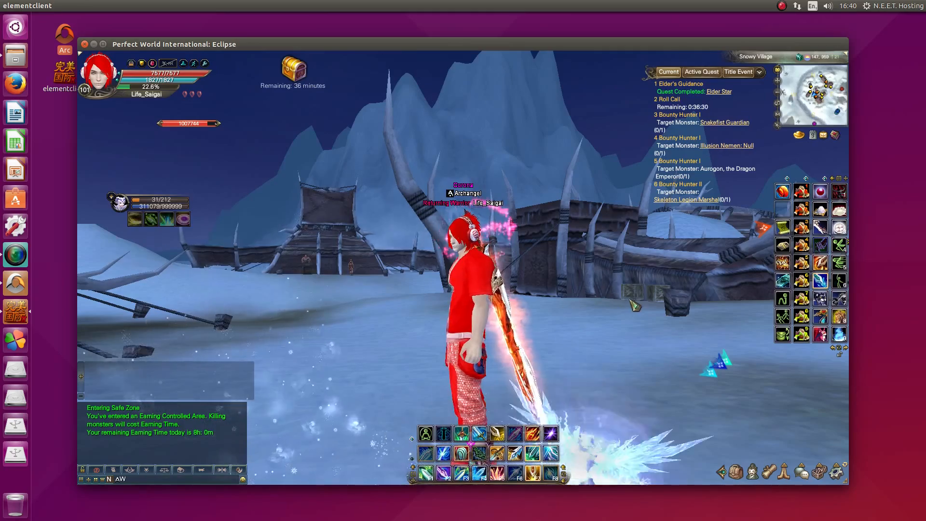
Rotate the camera around the character to a front view.
left_click_drag(626, 293, 473, 292)
left_click_drag(590, 275, 415, 275)
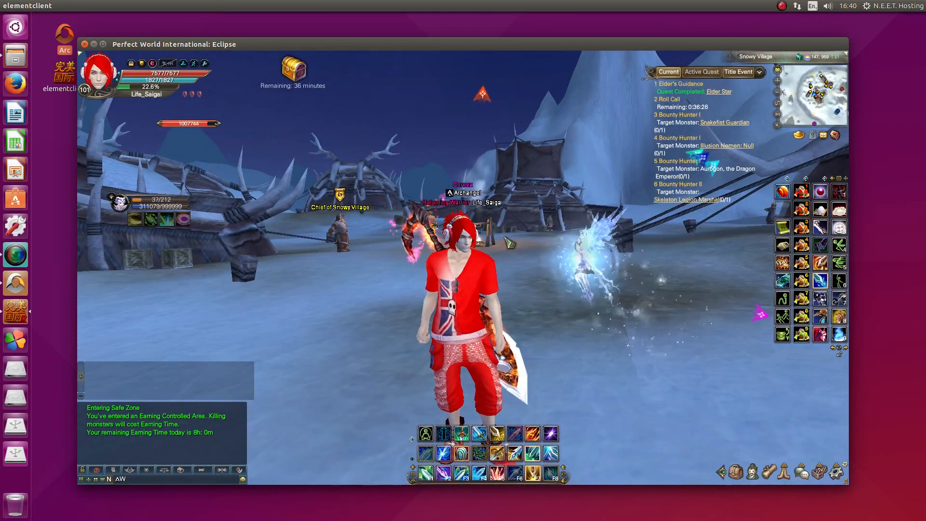